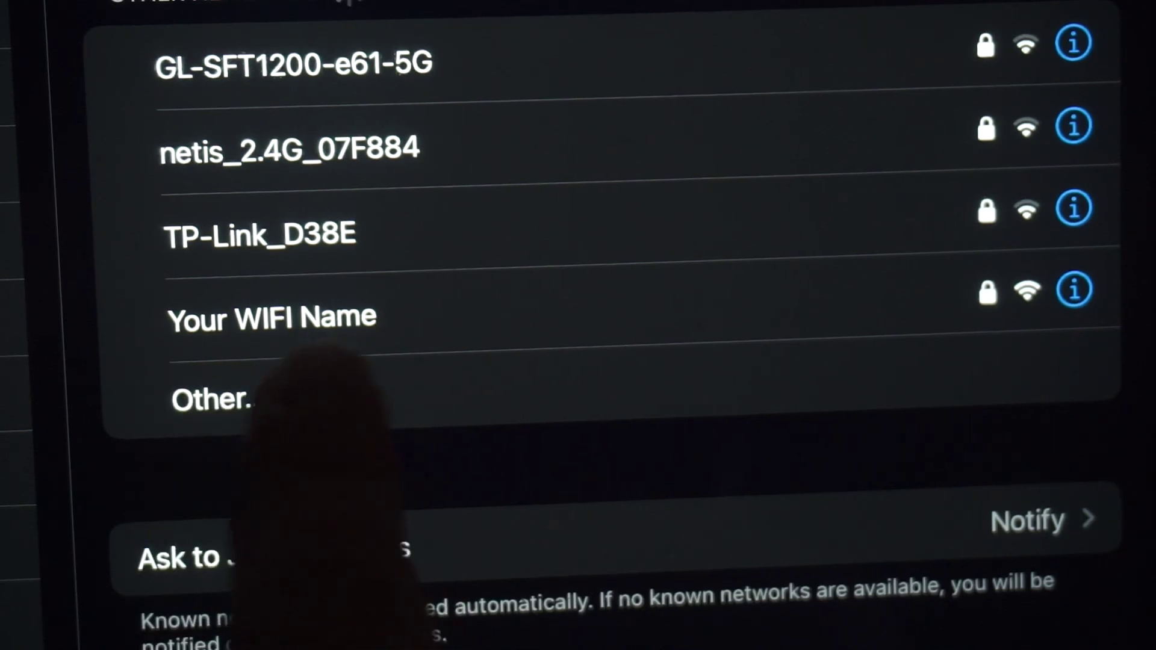
Join the tablet to the 'Your WIFI Name' network using the password from the router label.
left_click(379, 316)
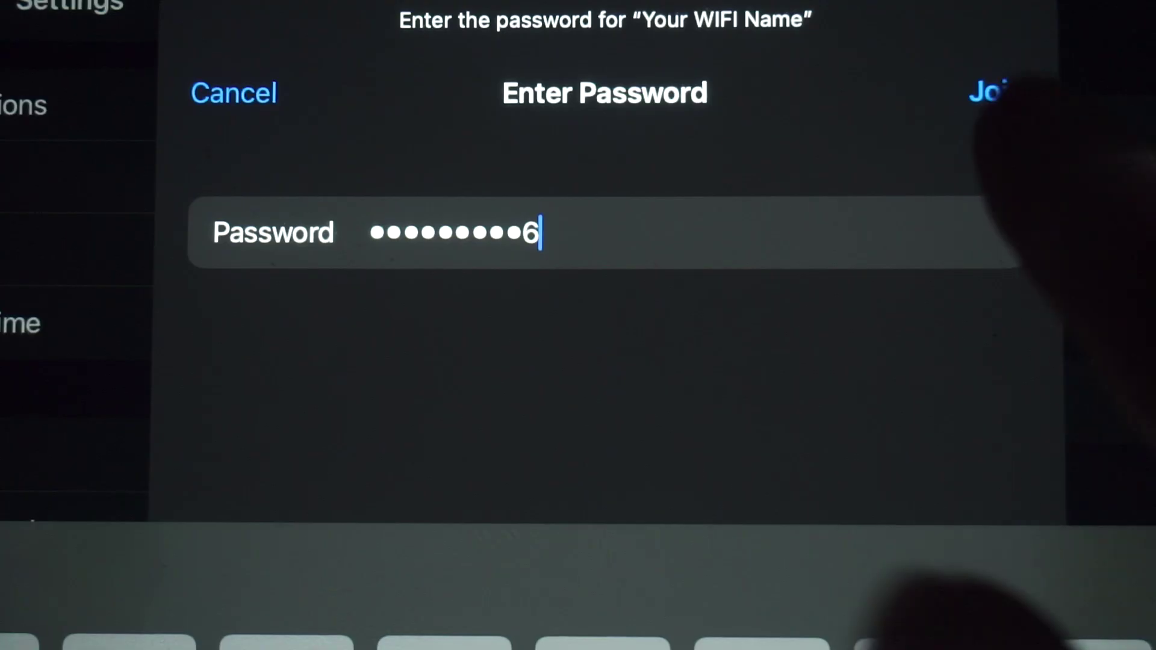
left_click(996, 90)
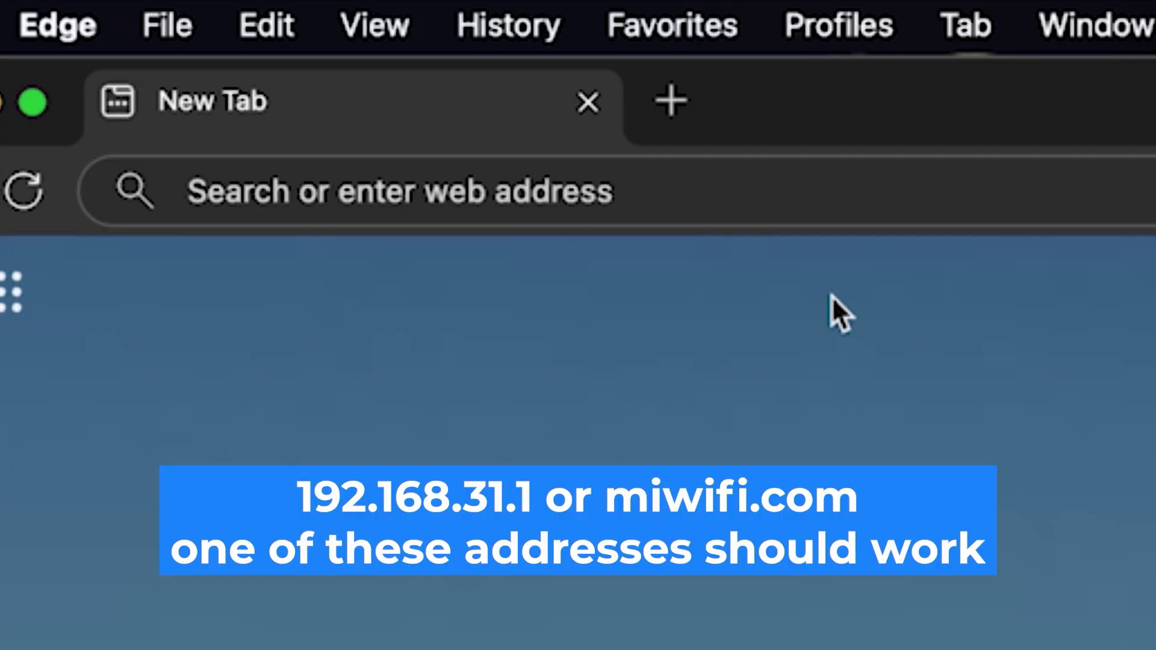
Load the router login page at 192.168.1.1 and start entering the username 'admin'.
left_click(591, 190)
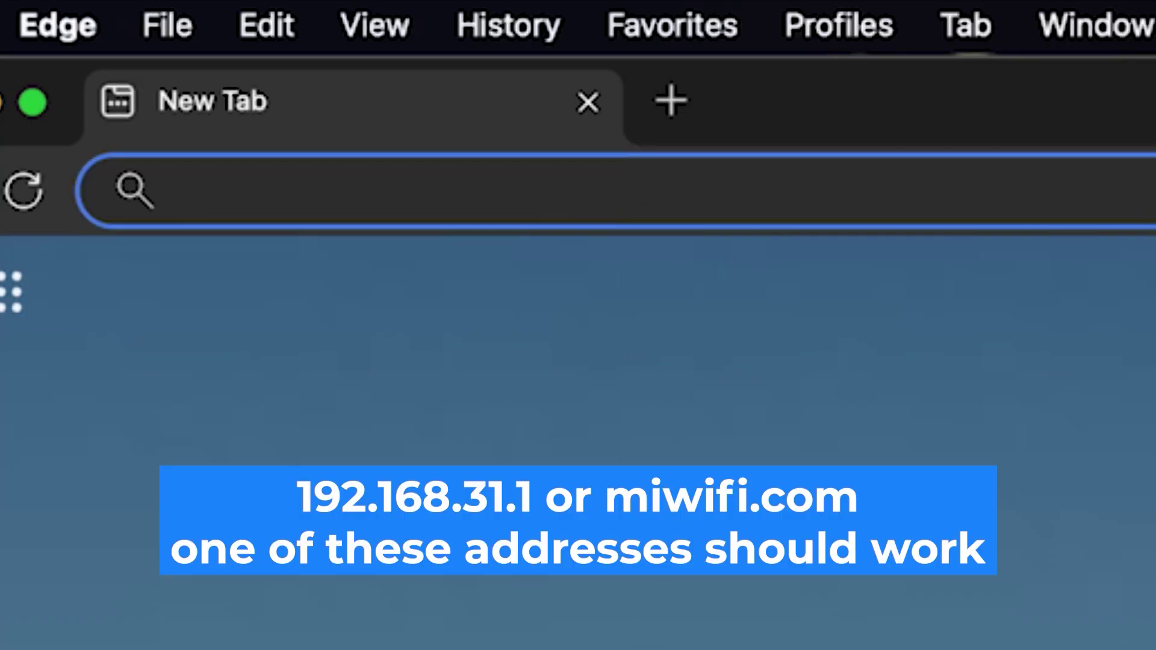
type("192.168.1.1")
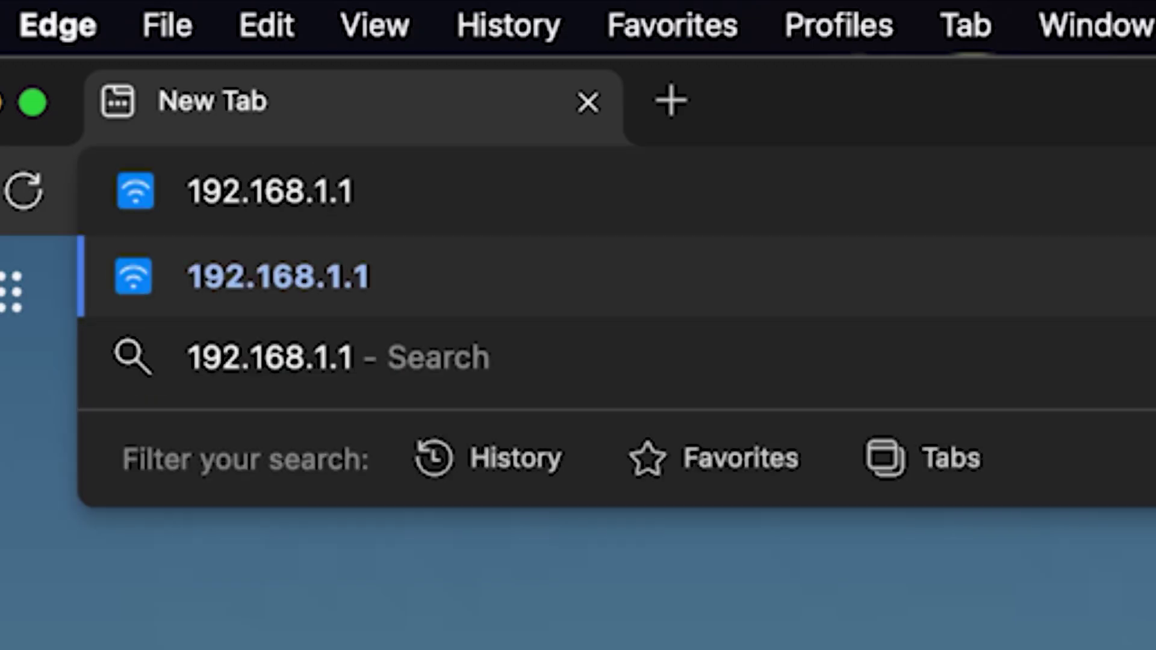
key("Return")
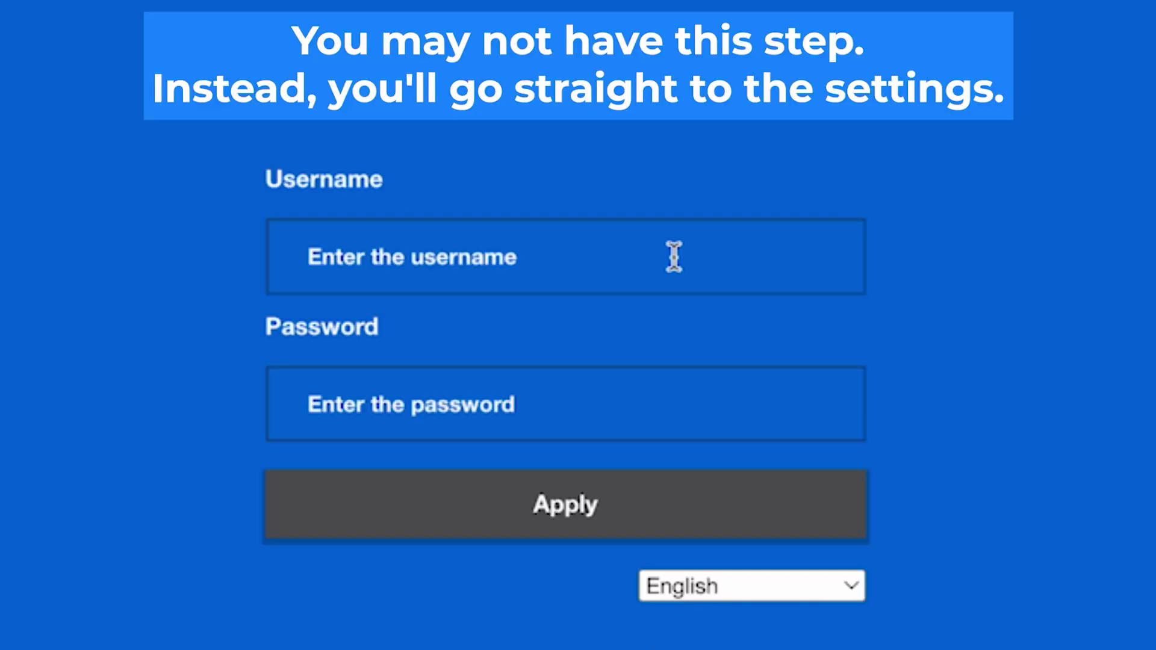
left_click(674, 255)
type("a")
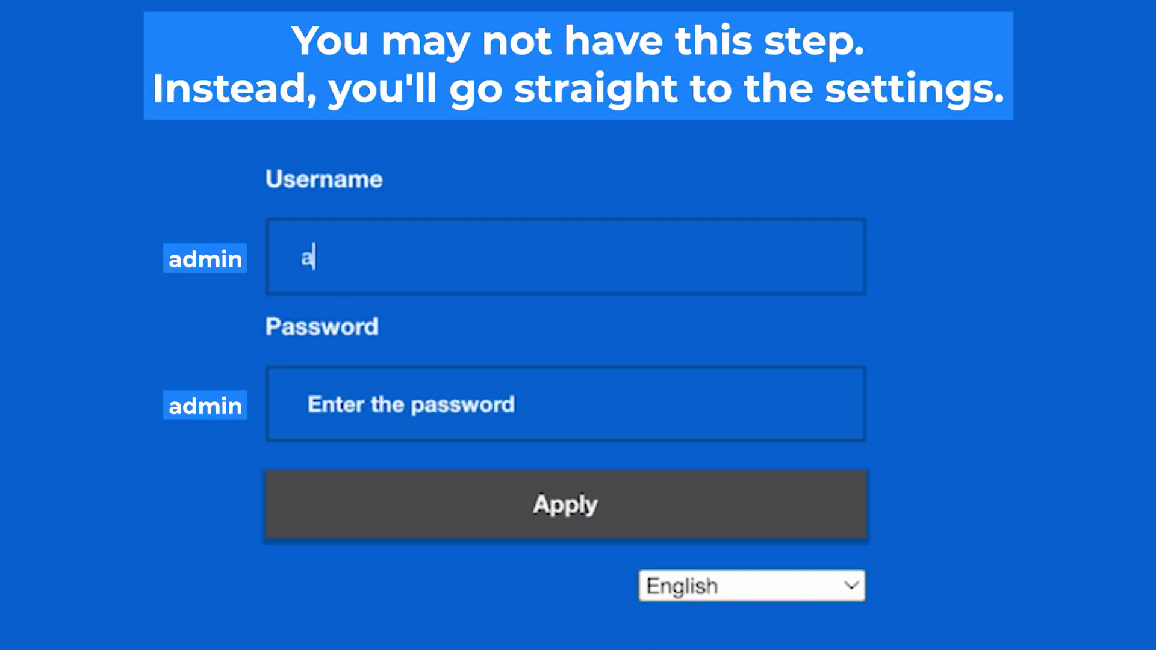
type("dmin")
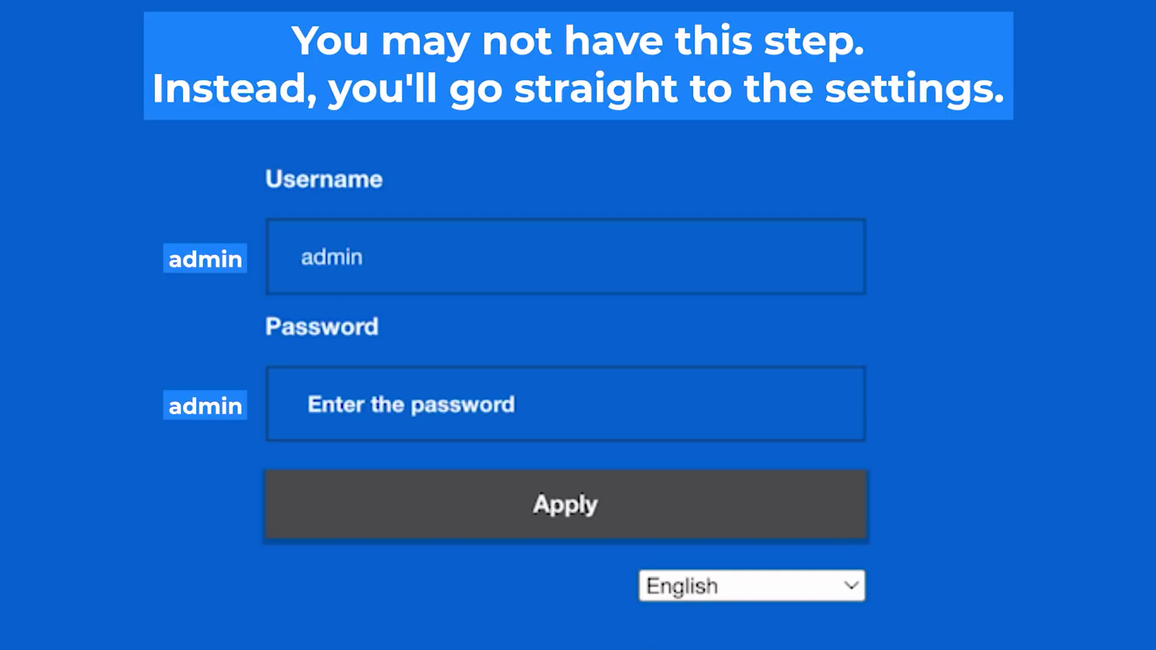
Sign in to the router with the default admin credentials, retrying after failed attempts.
left_click(576, 411)
type("admin")
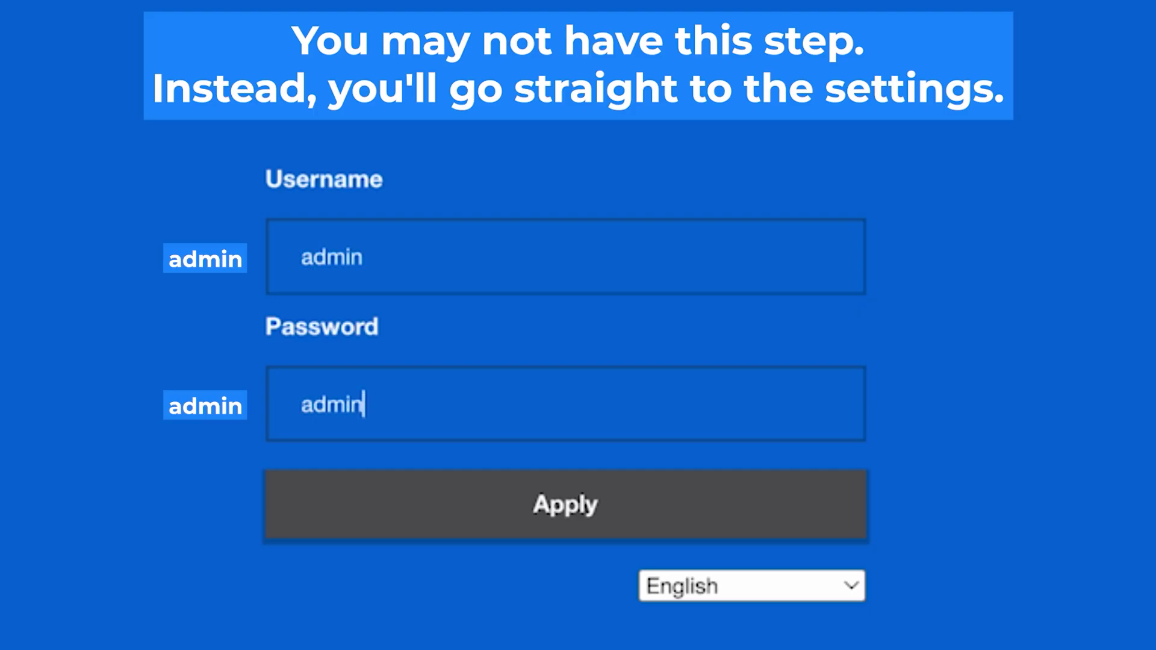
left_click(578, 506)
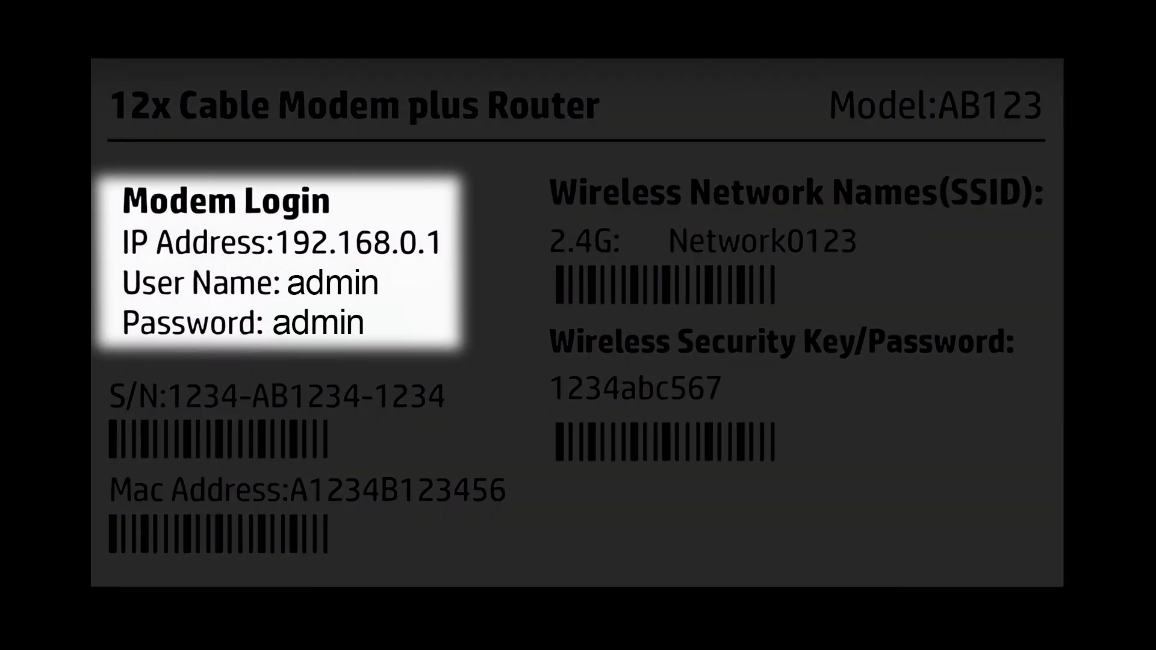
type("dmin")
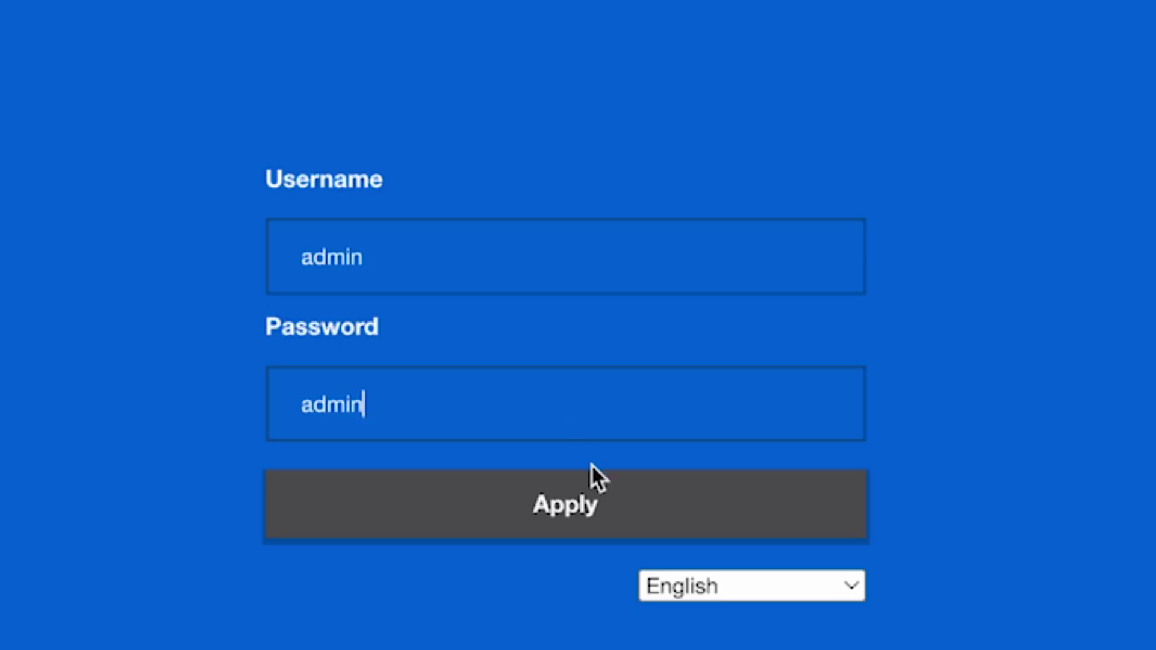
left_click(579, 502)
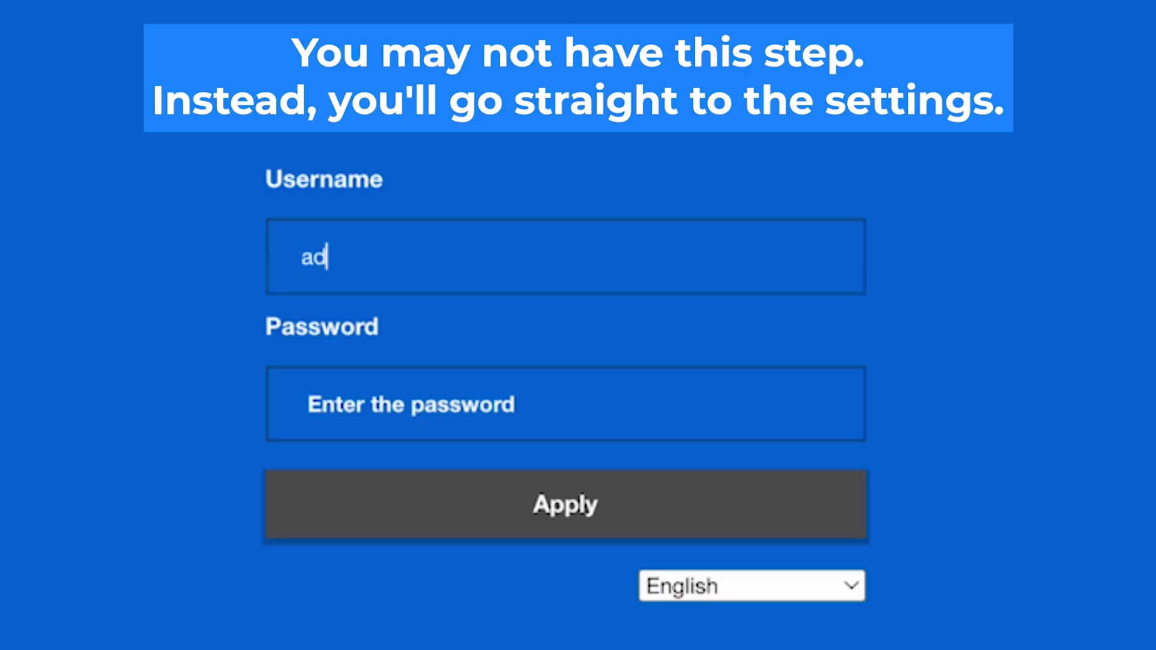
type("min")
left_click(576, 411)
type("admin")
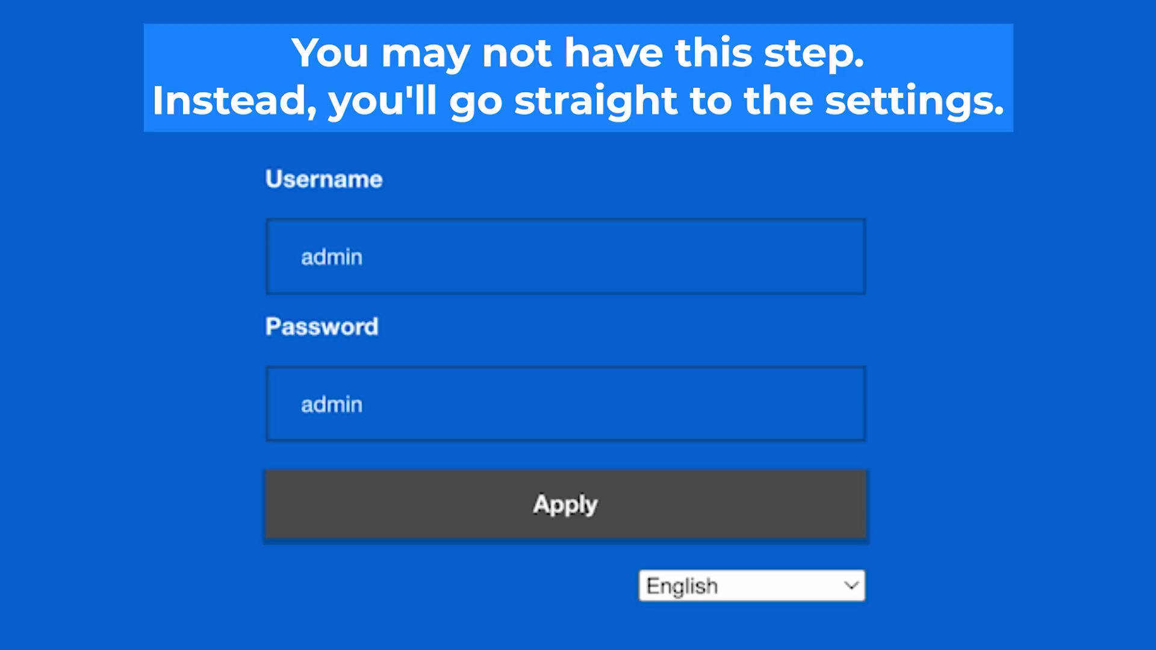
left_click(581, 512)
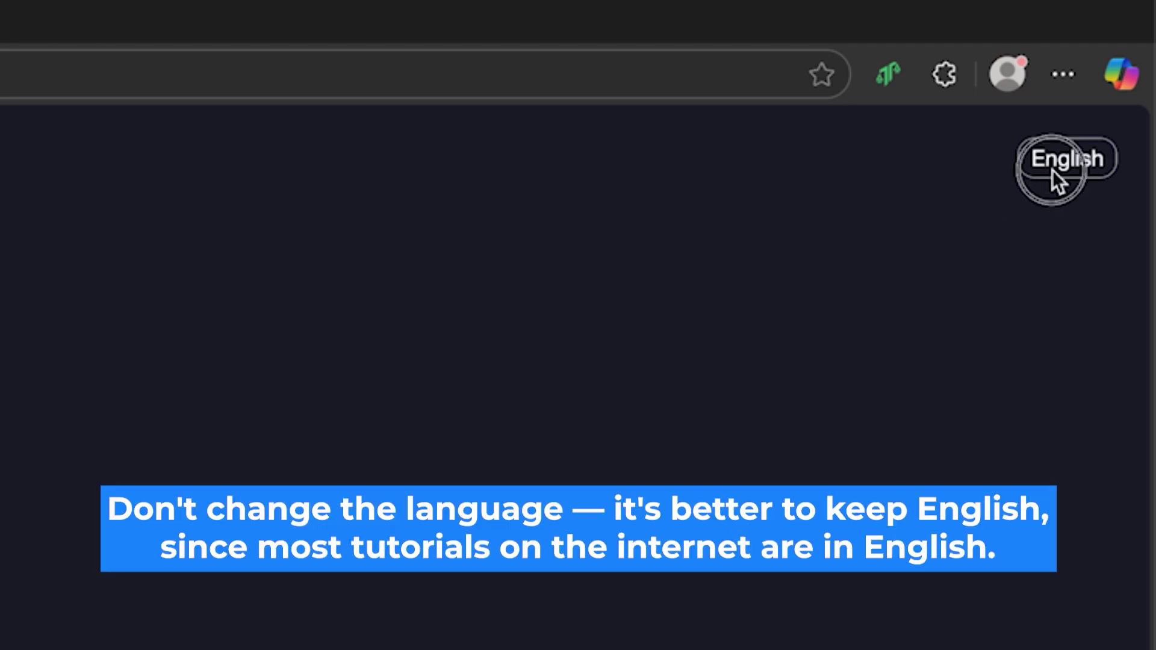
Keep English as the interface language and accept the region confirmation and user agreement.
left_click(1053, 171)
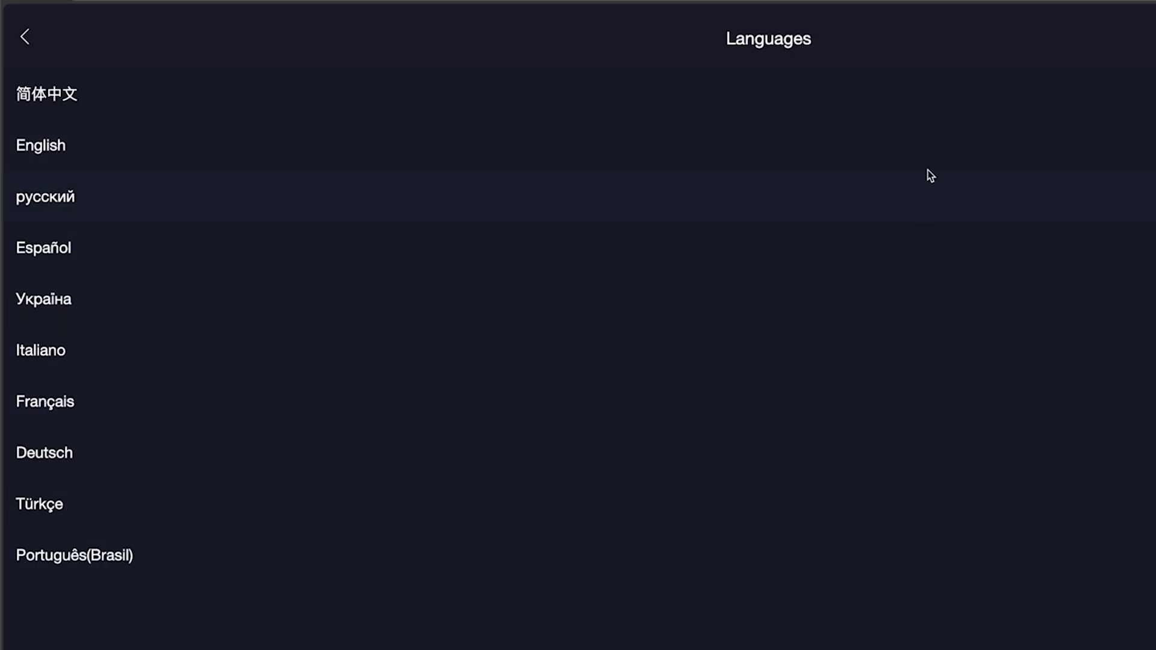
left_click(887, 132)
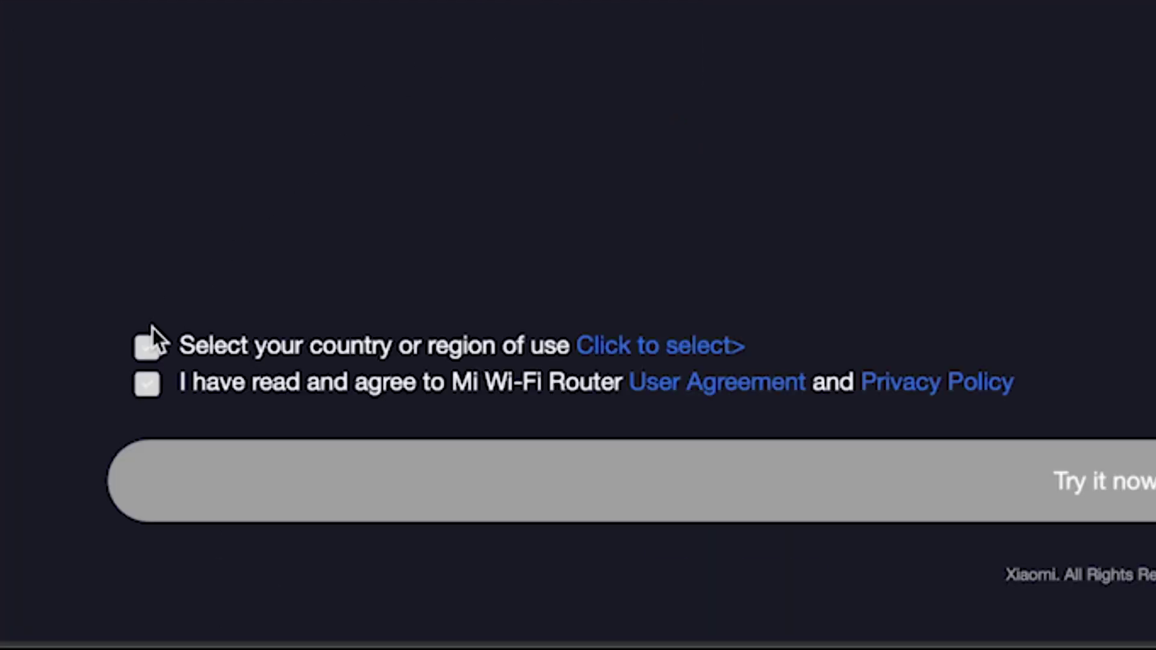
left_click(142, 348)
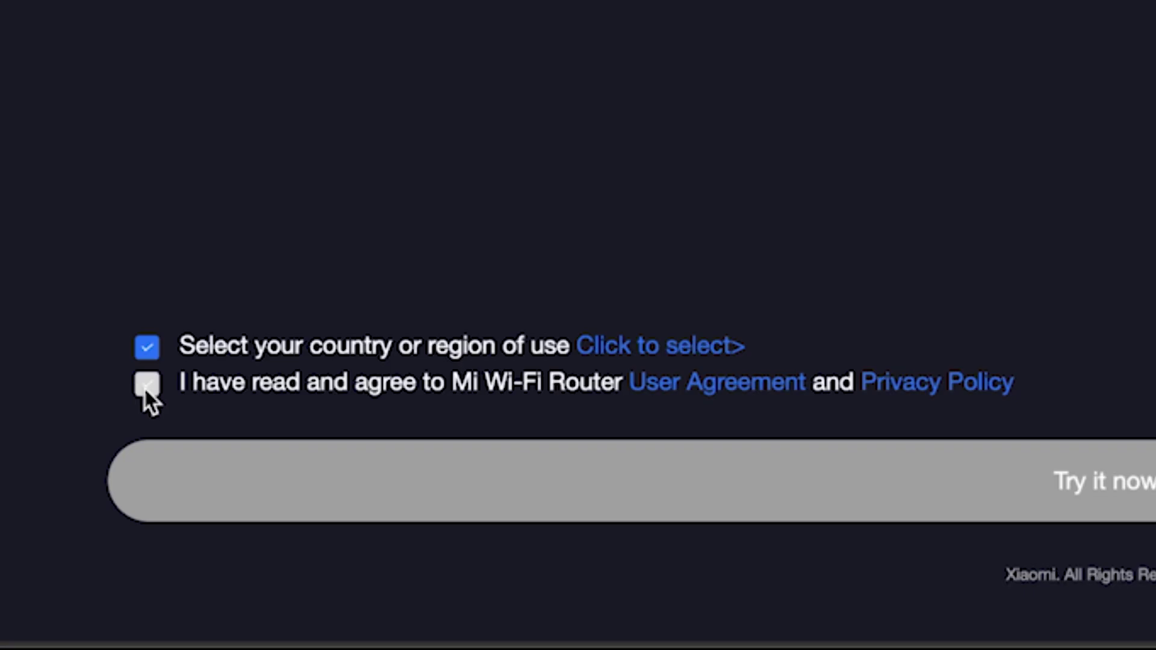
left_click(146, 386)
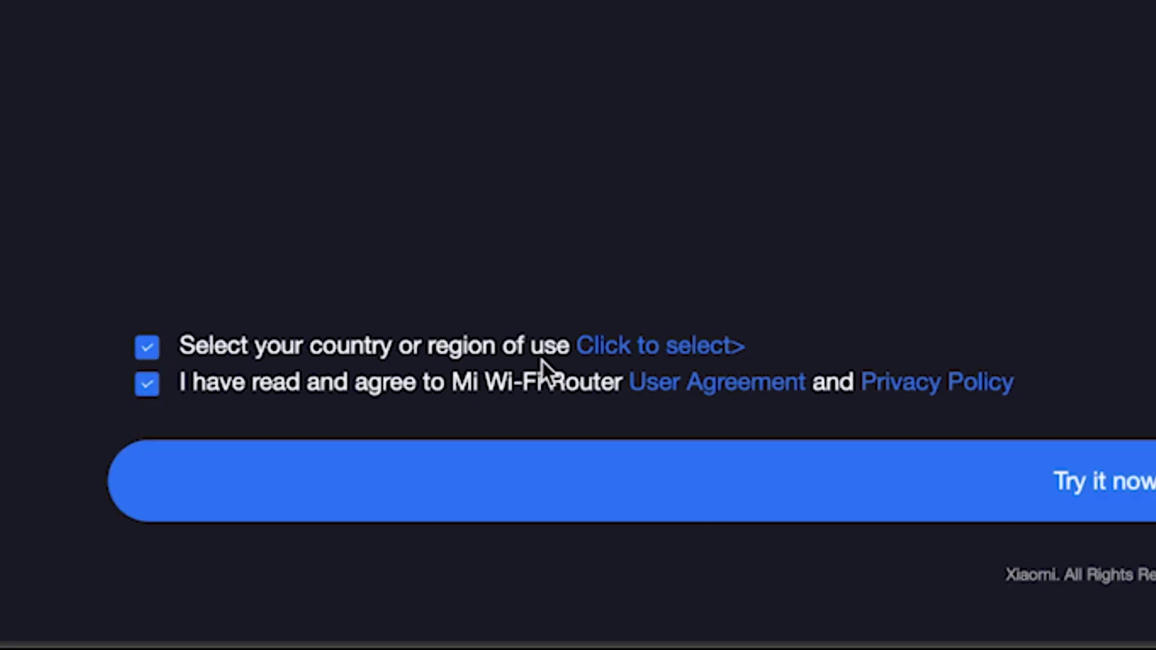
Choose Germany as the country or region and continue.
left_click(705, 352)
scroll(612, 325, "down", 8)
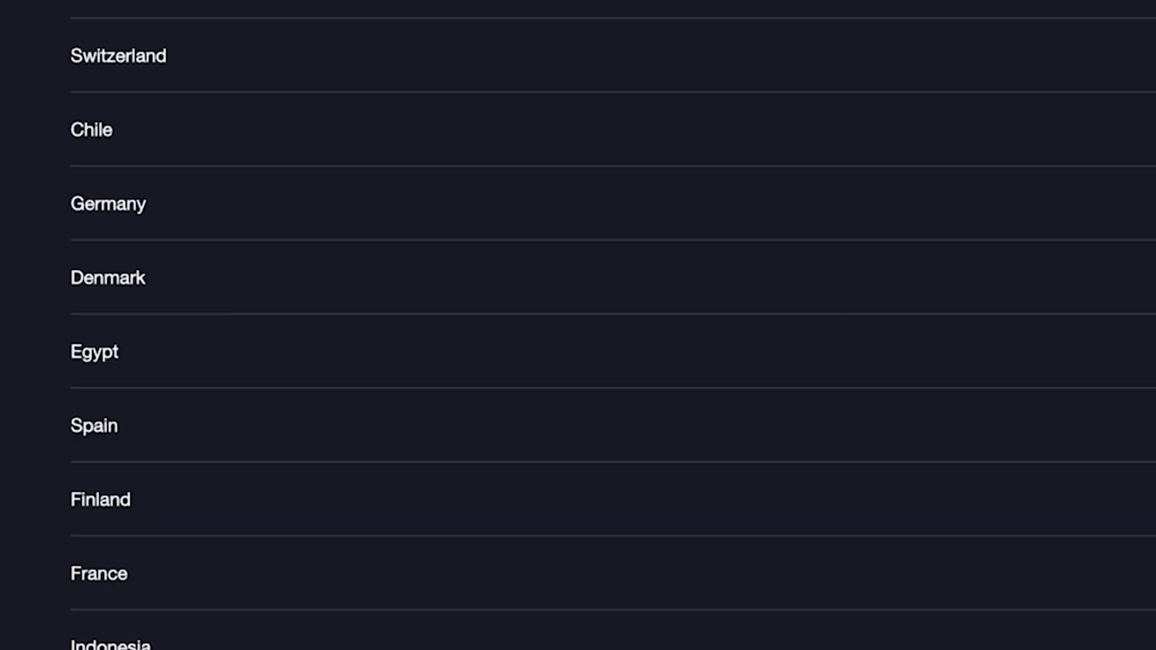
scroll(612, 325, "down", 20)
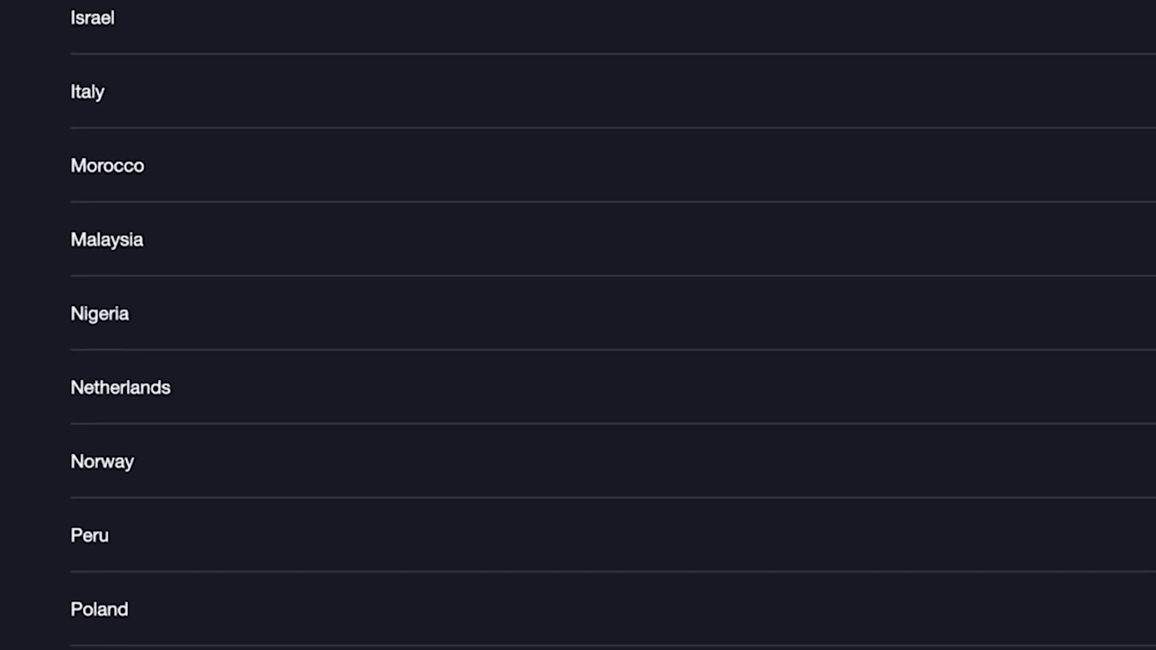
scroll(613, 325, "down", 10)
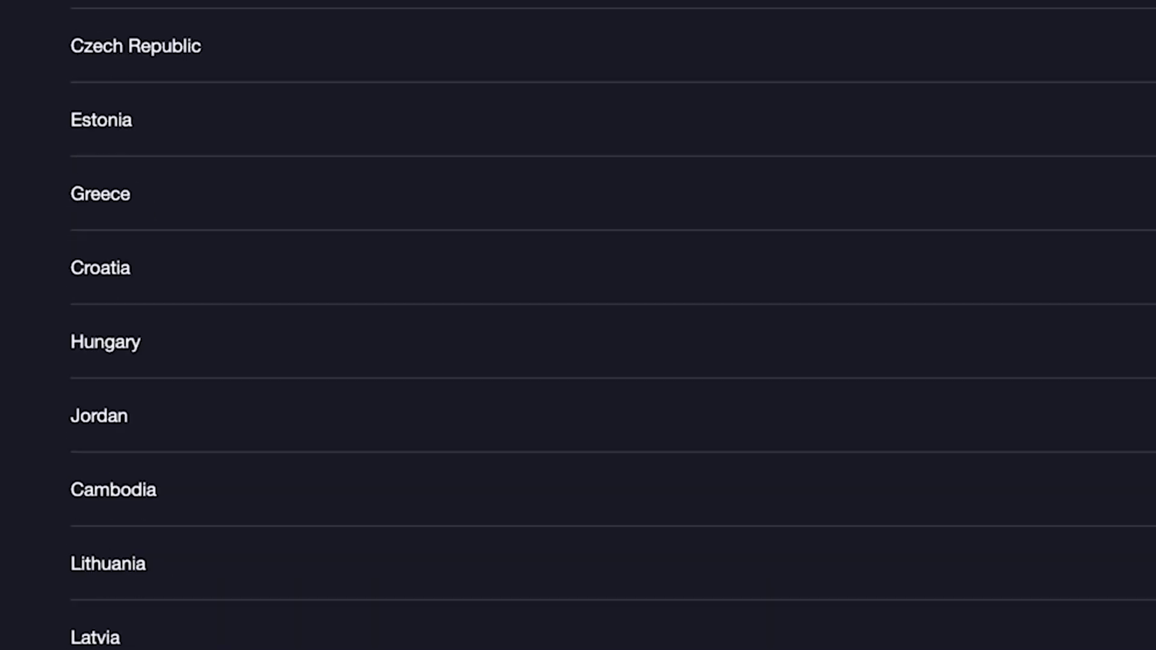
scroll(624, 647, "up", 20)
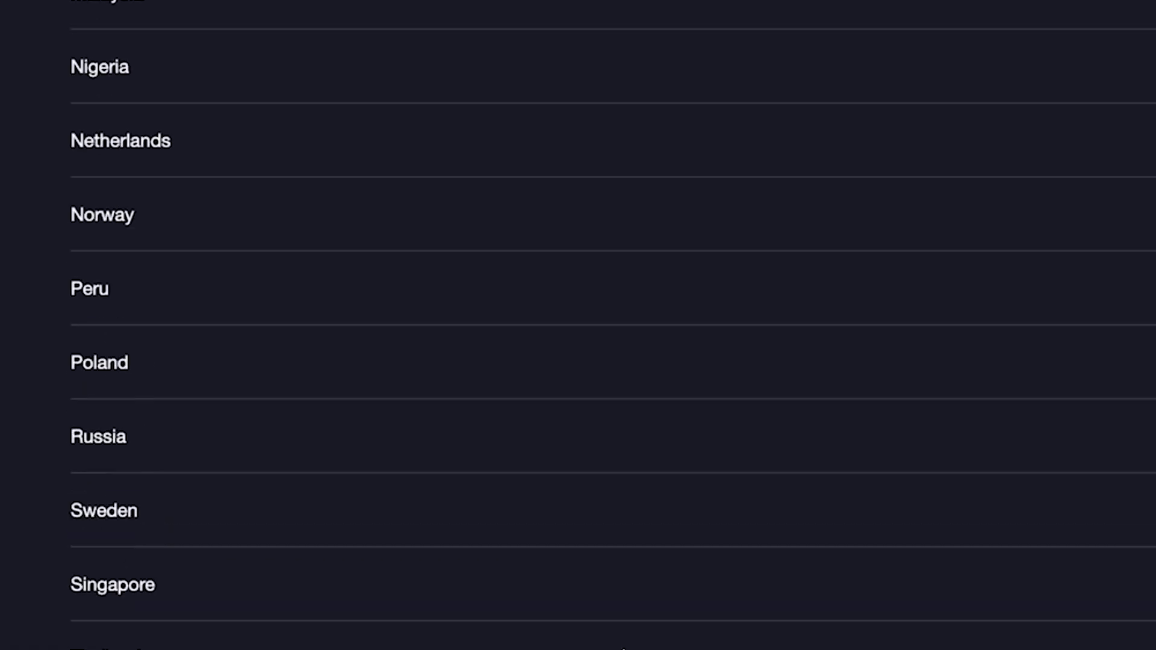
scroll(624, 648, "up", 3)
left_click(390, 334)
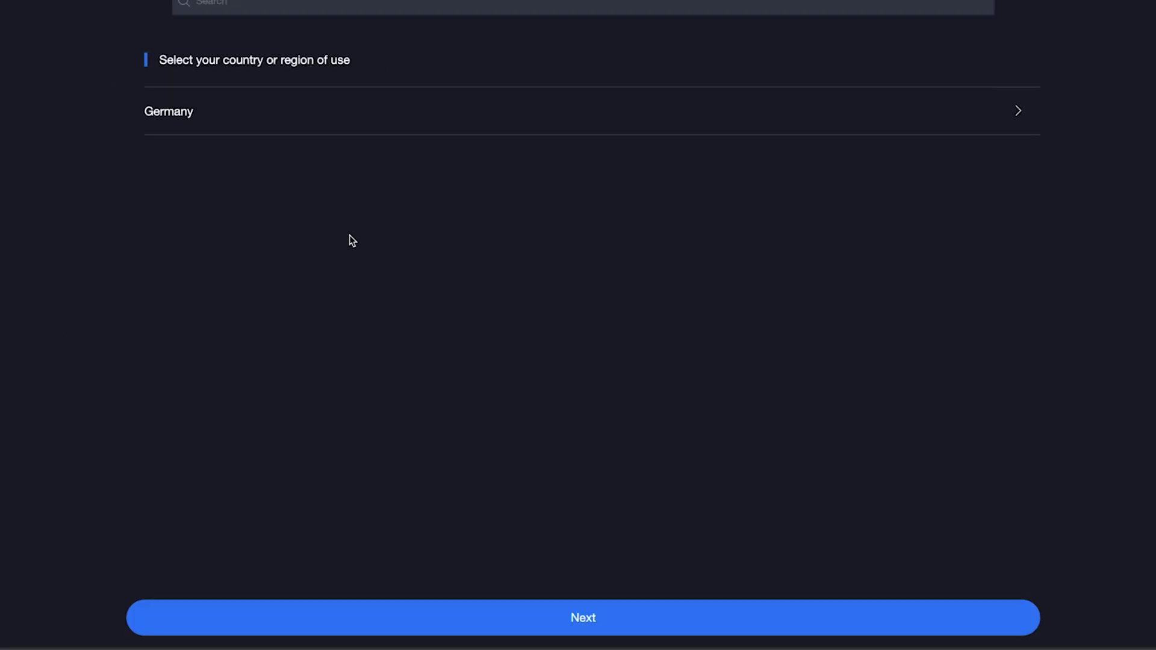
left_click(622, 618)
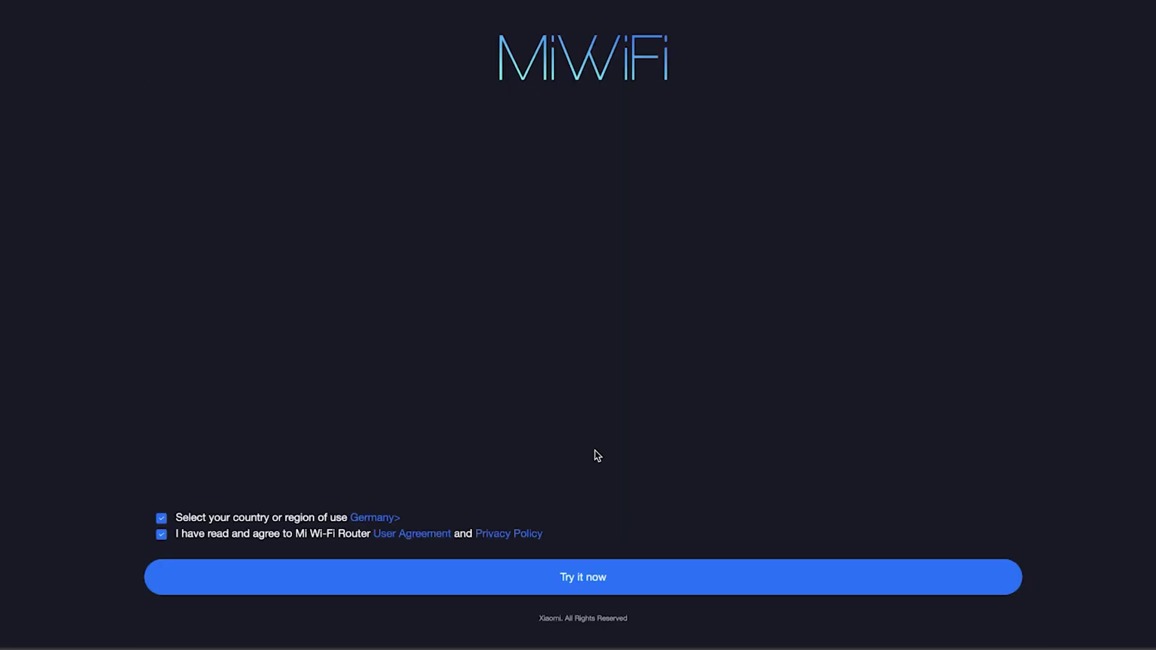
Start setup and pass the connection-type step via other modes to reach Wi-Fi settings.
left_click(568, 581)
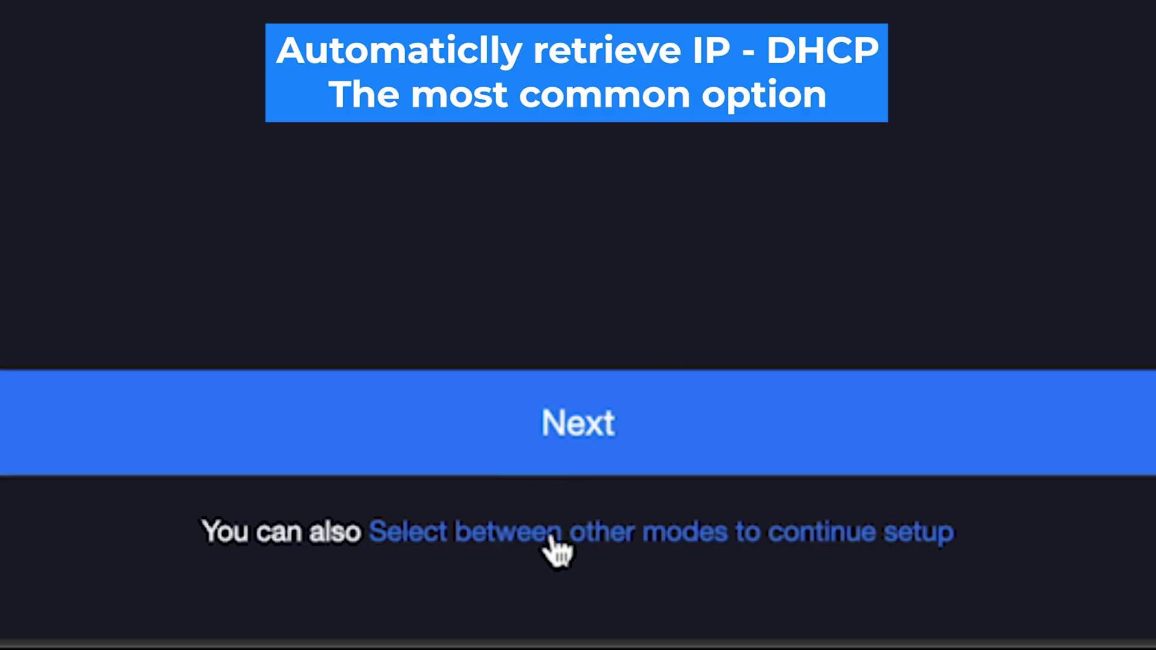
left_click(553, 539)
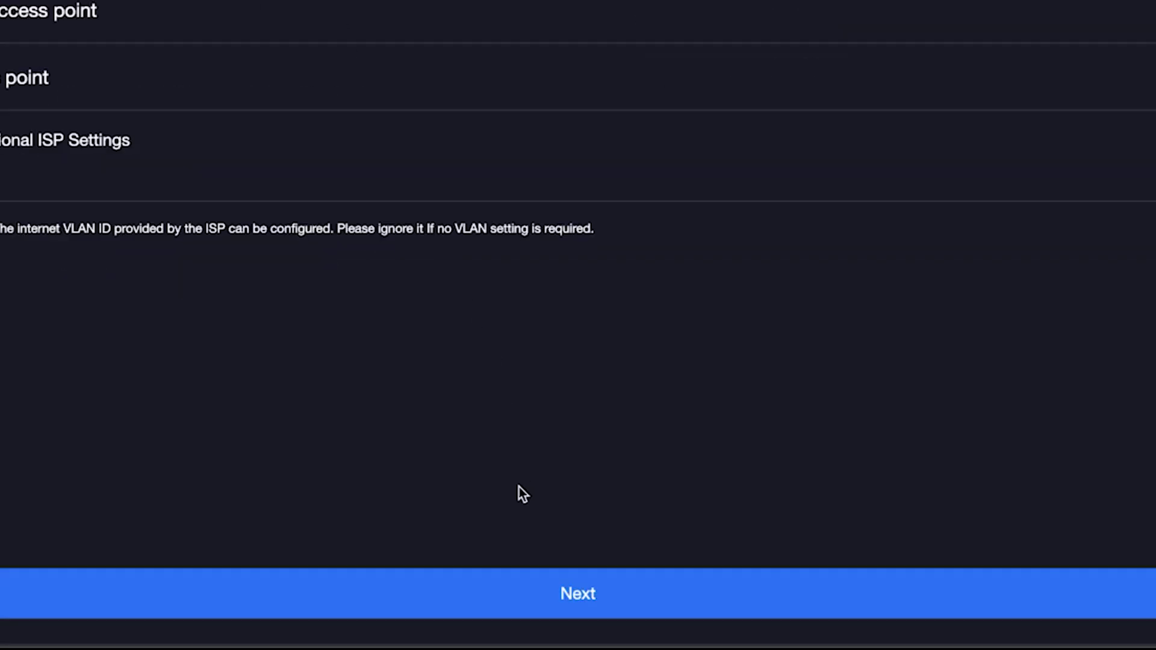
left_click(518, 590)
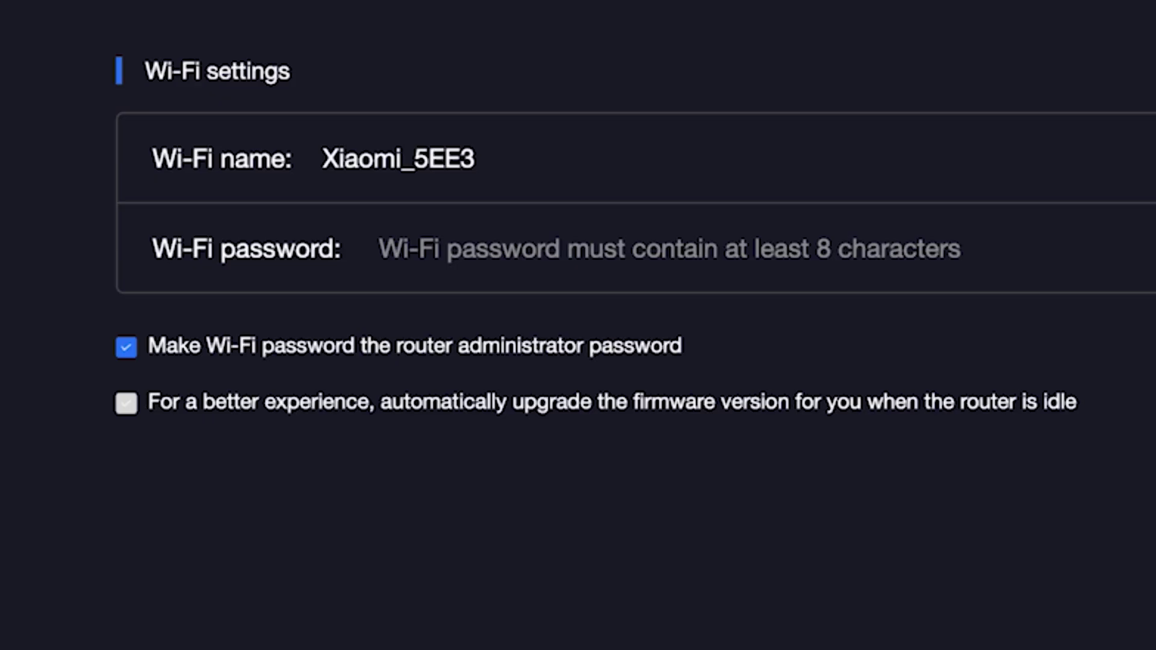
Rename the Wi-Fi network from Xiaomi_5EE3 to Xiaomi.
left_click(468, 148)
left_click(401, 161)
left_click_drag(402, 162, 541, 165)
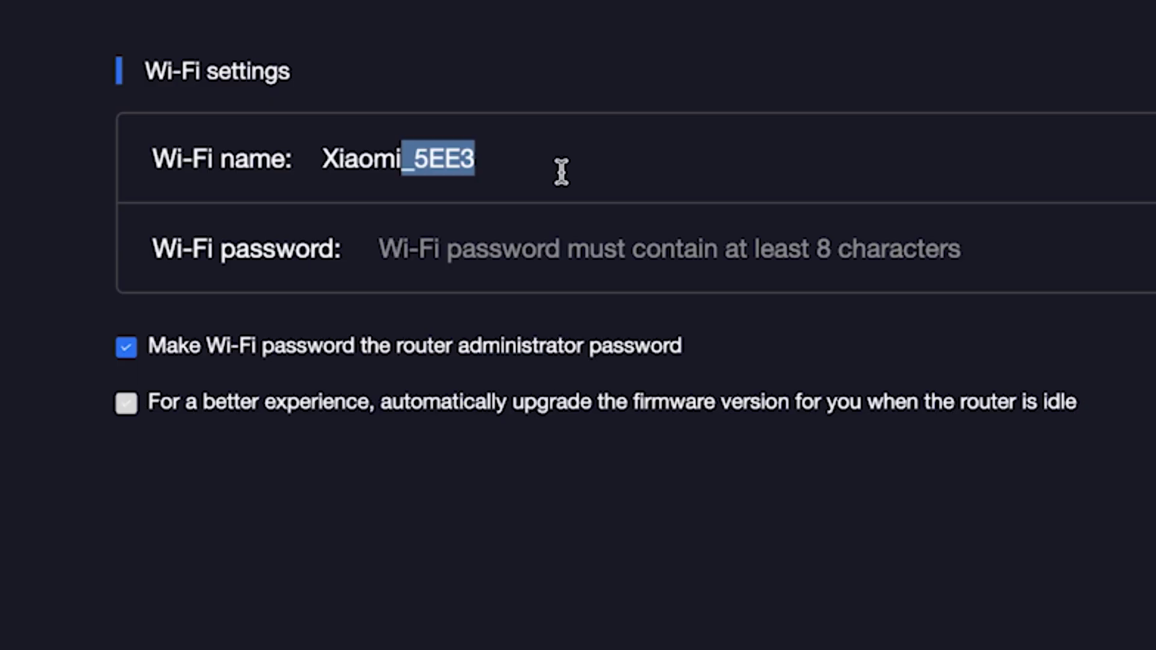
key("BackSpace")
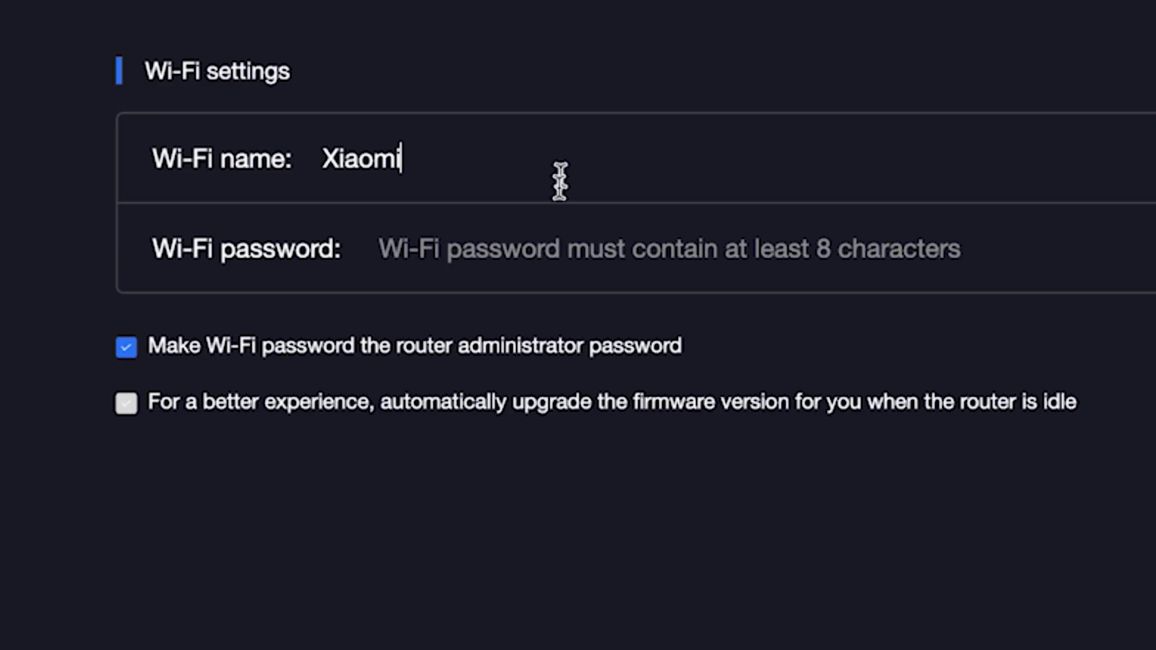
Enter the Wi-Fi password and reveal it in plain text to verify it.
left_click(542, 249)
type("123")
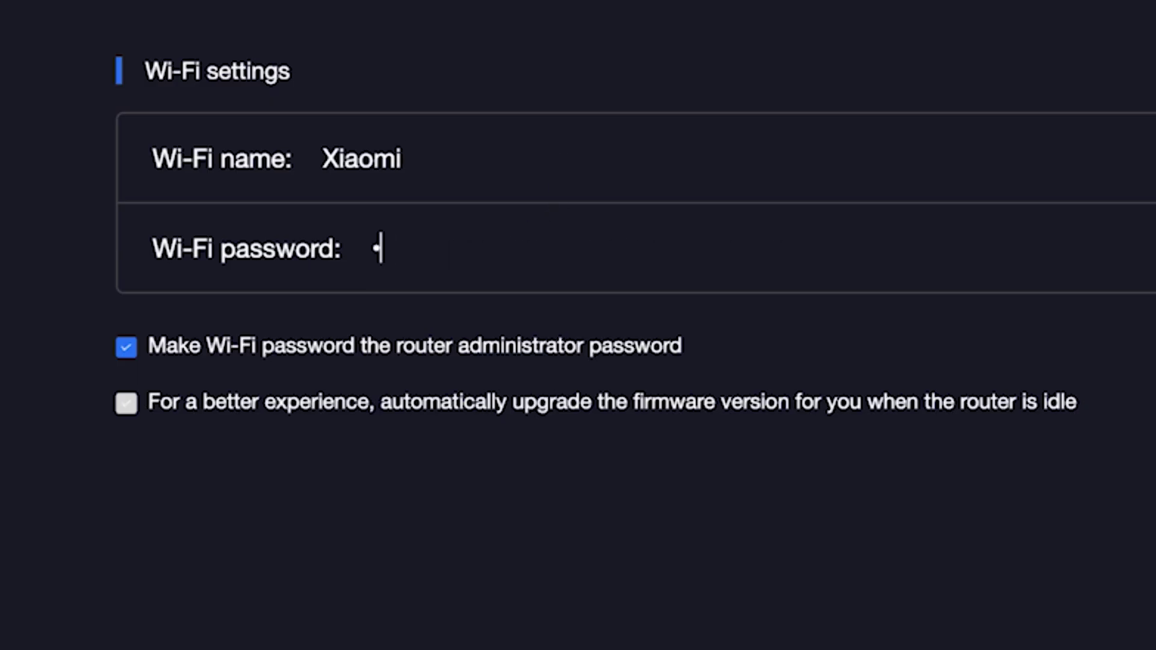
type("4567890")
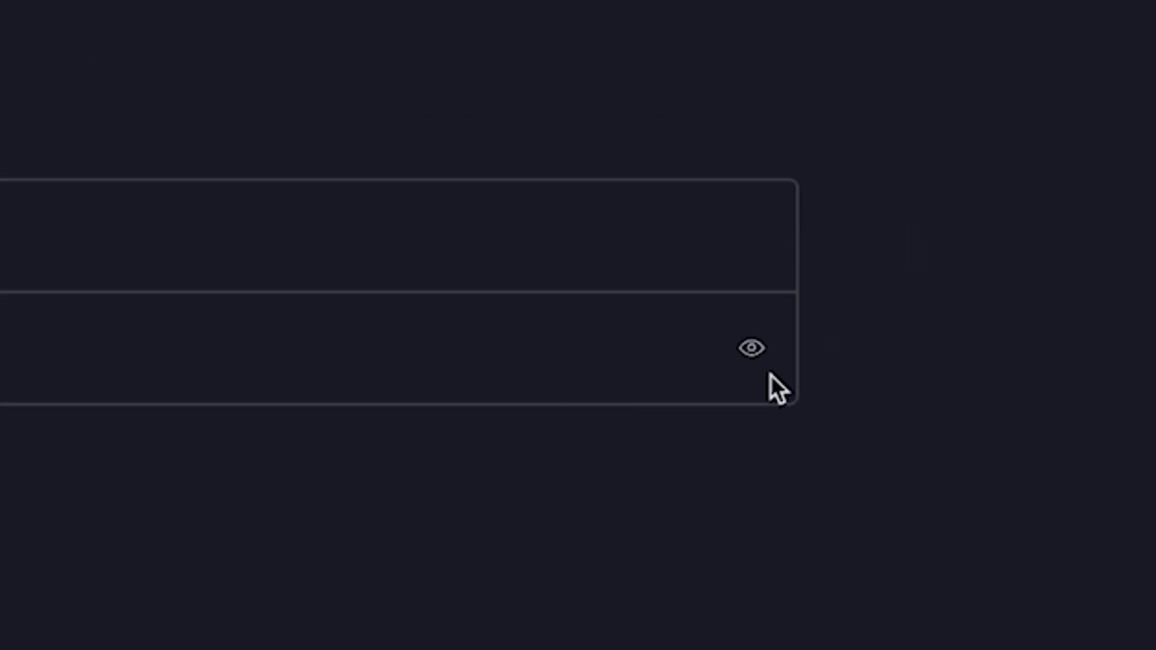
left_click(757, 345)
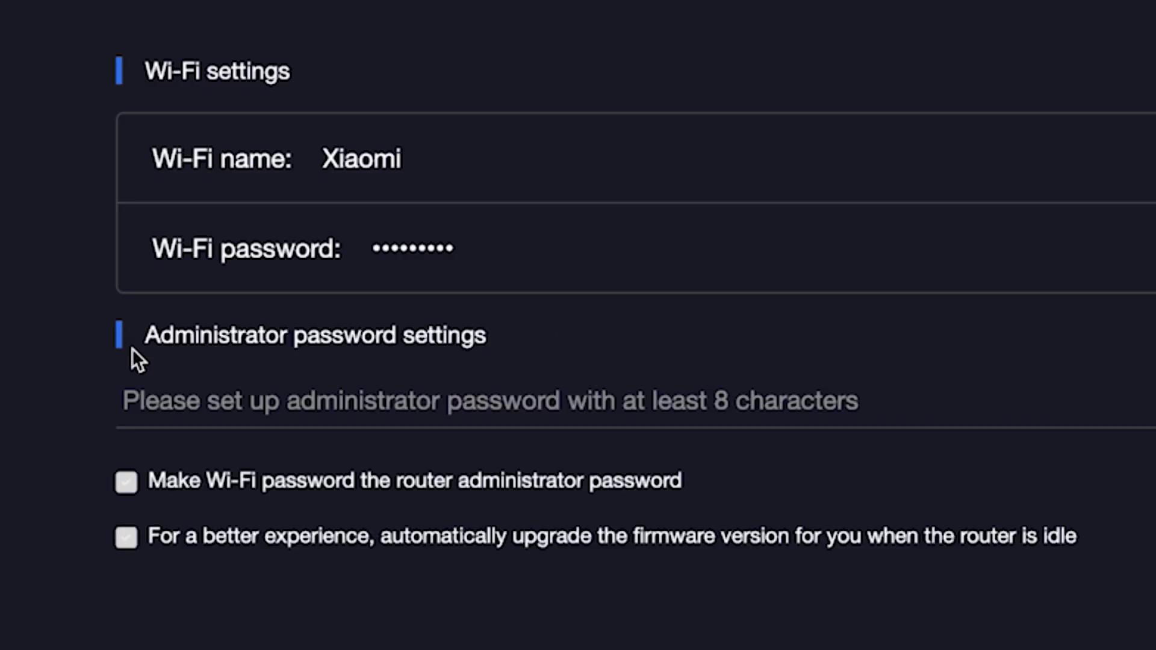
Enter a separate eight-character admin password and enable automatic firmware upgrades when idle.
left_click(208, 404)
type("admin123")
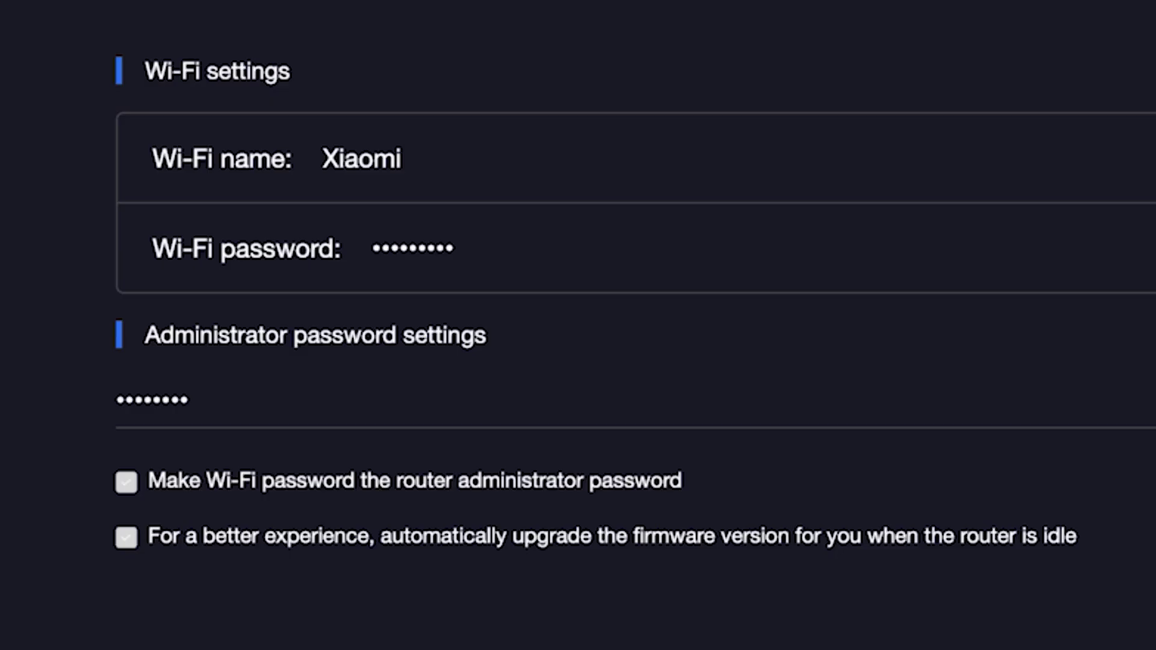
left_click(119, 538)
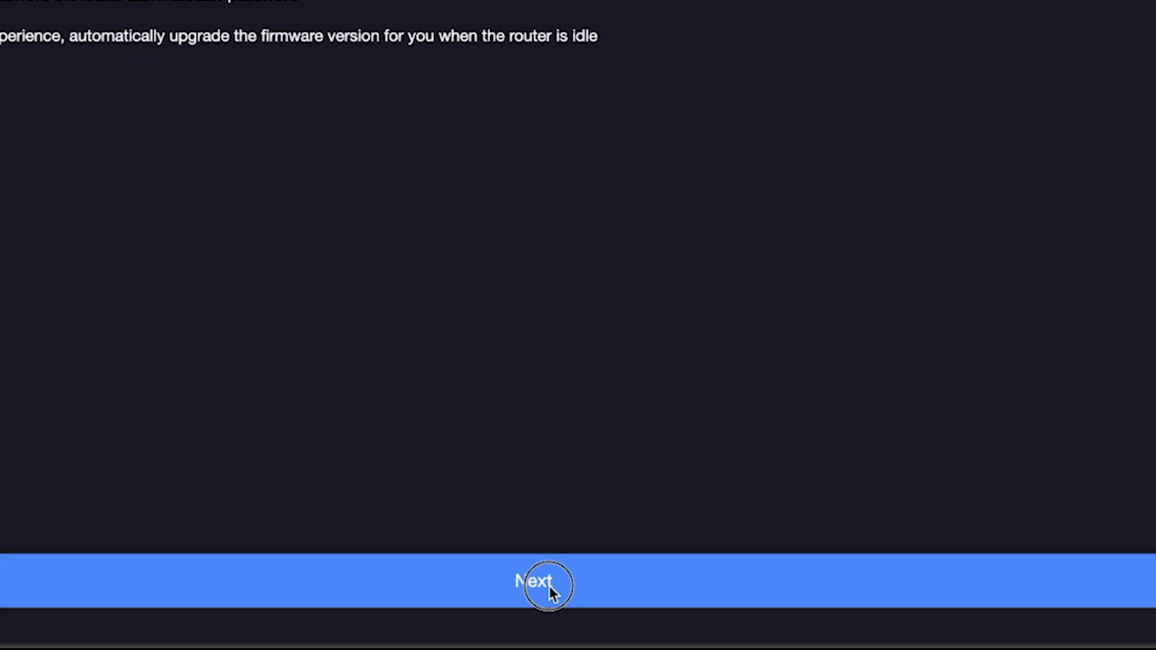
Apply the Wi-Fi and admin password settings, then head to the admin address from the summary.
left_click(549, 586)
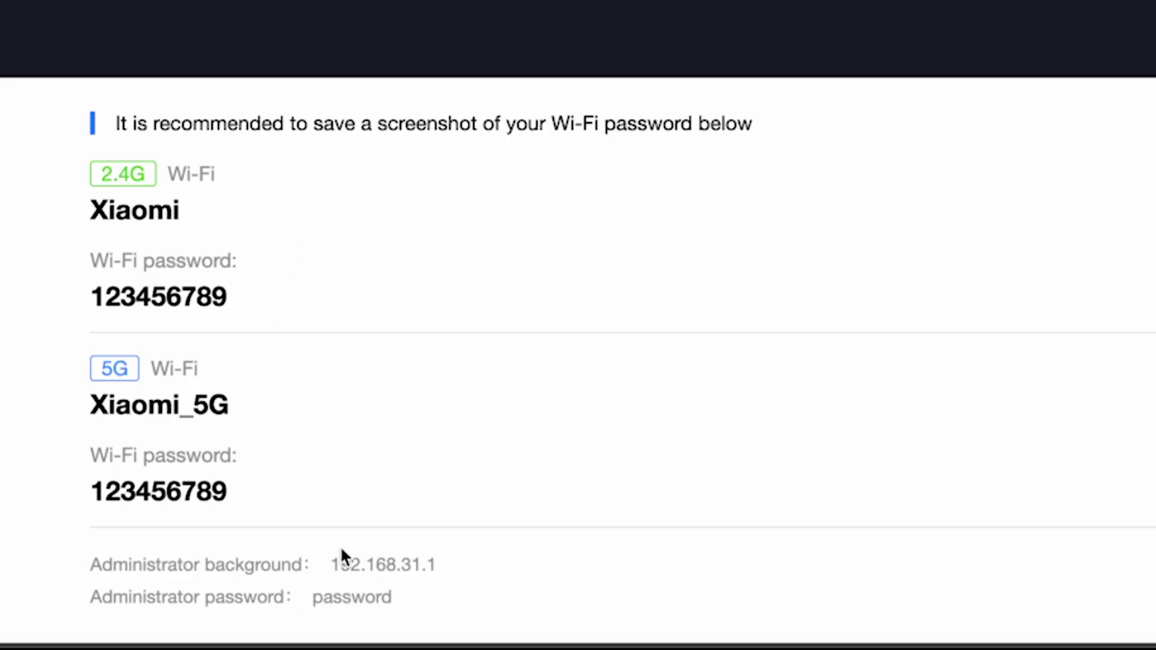
left_click(325, 566)
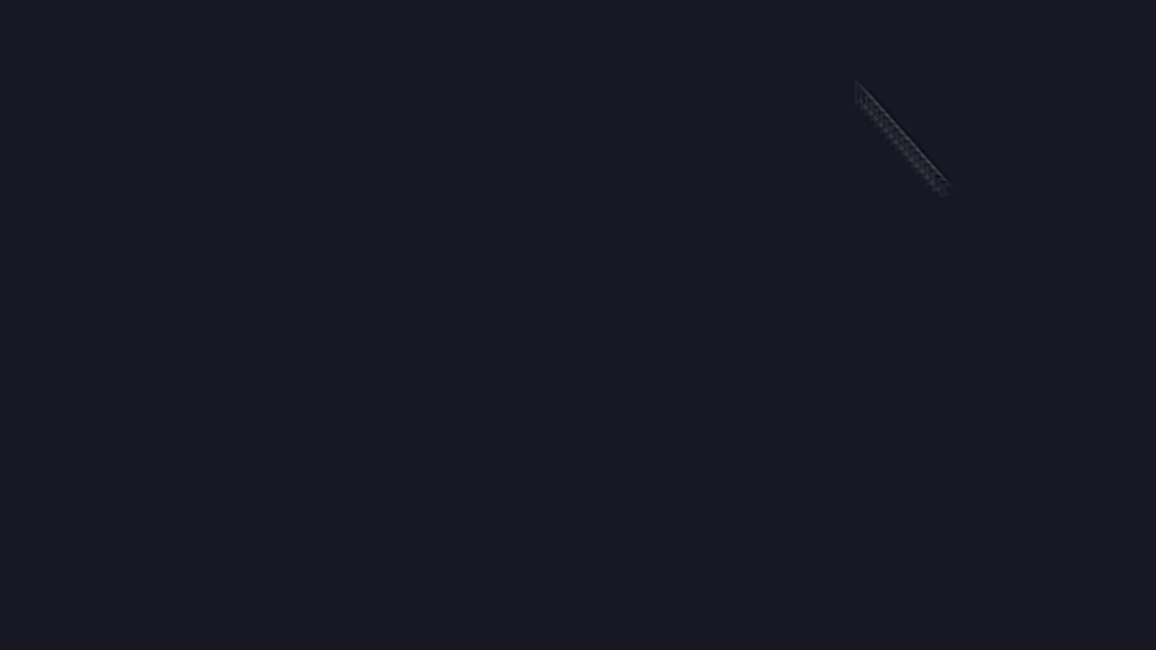
Open 192.168.31.1 and sign in with the administrator password.
type("1")
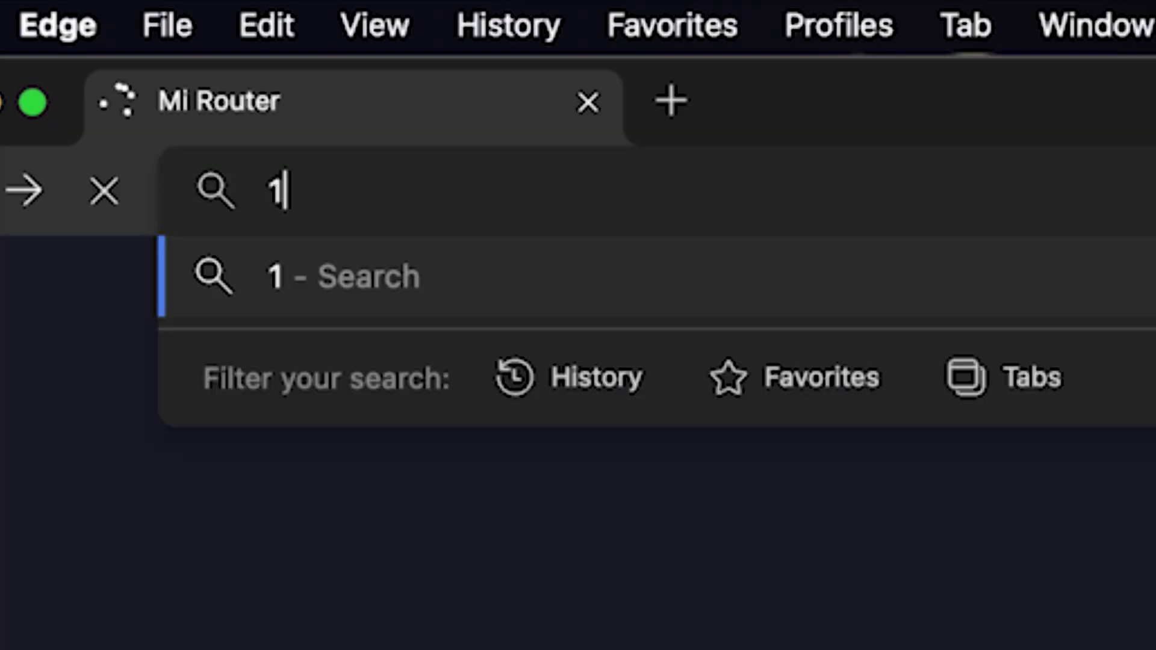
type("92.168.31.1")
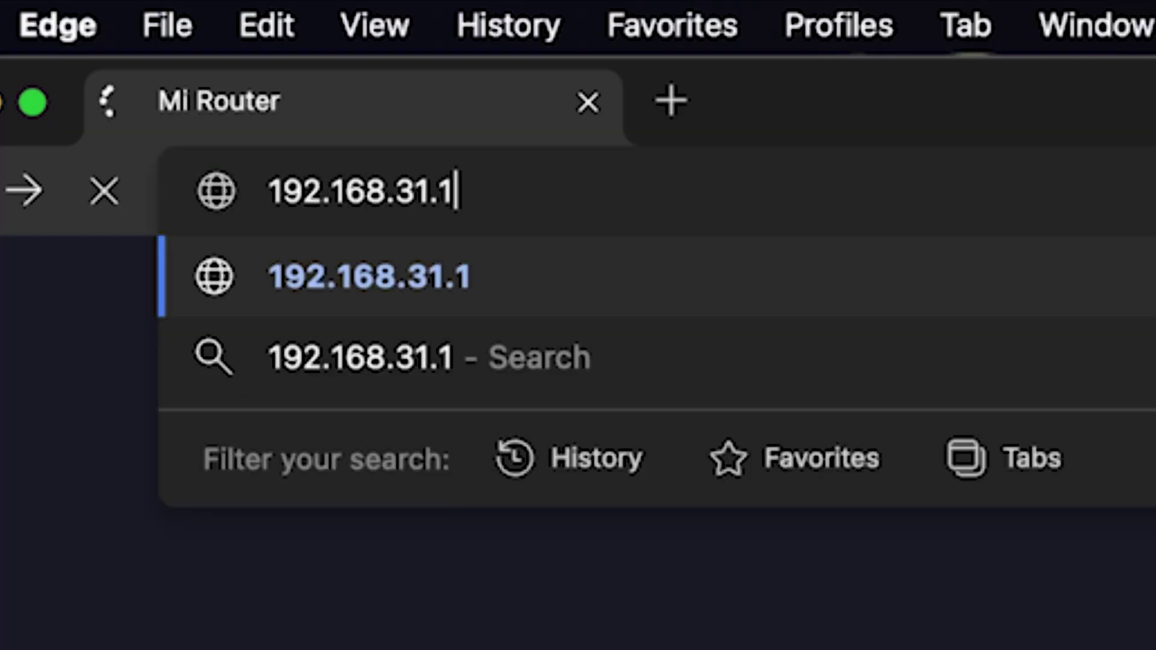
key("Return")
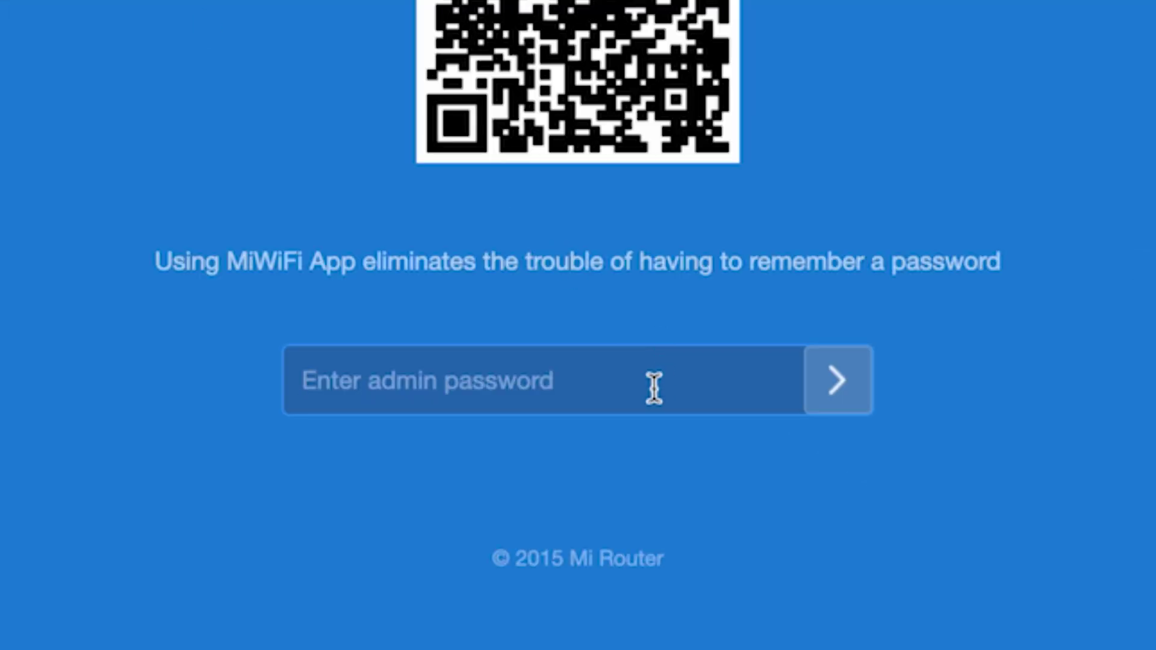
type("•••••••••")
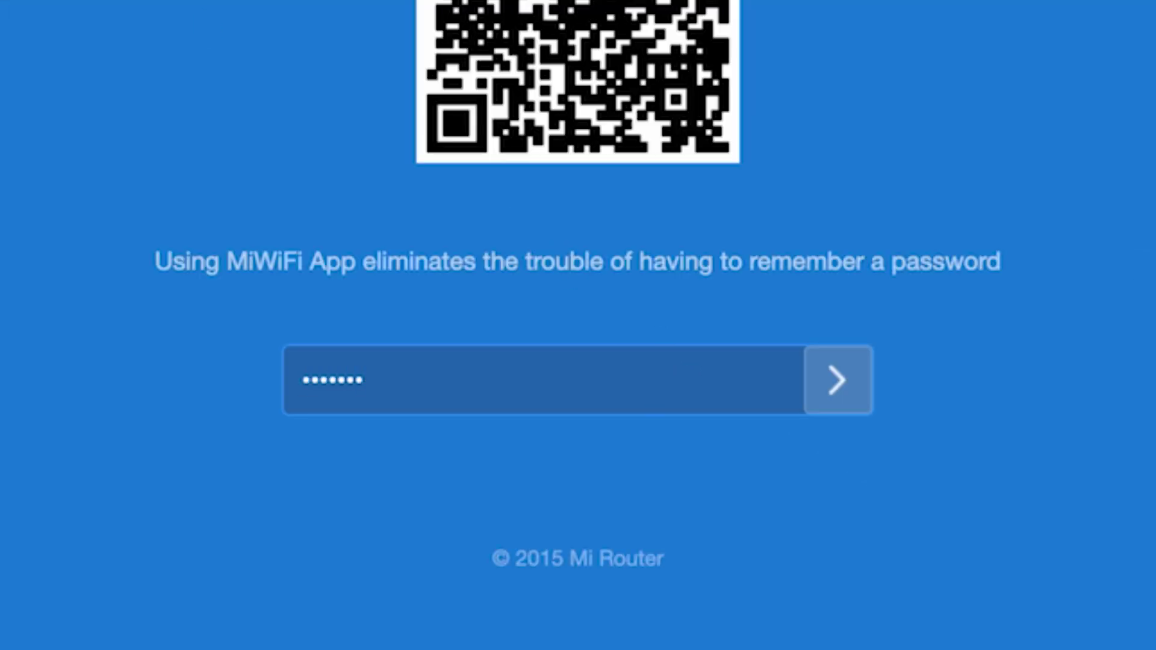
left_click(837, 379)
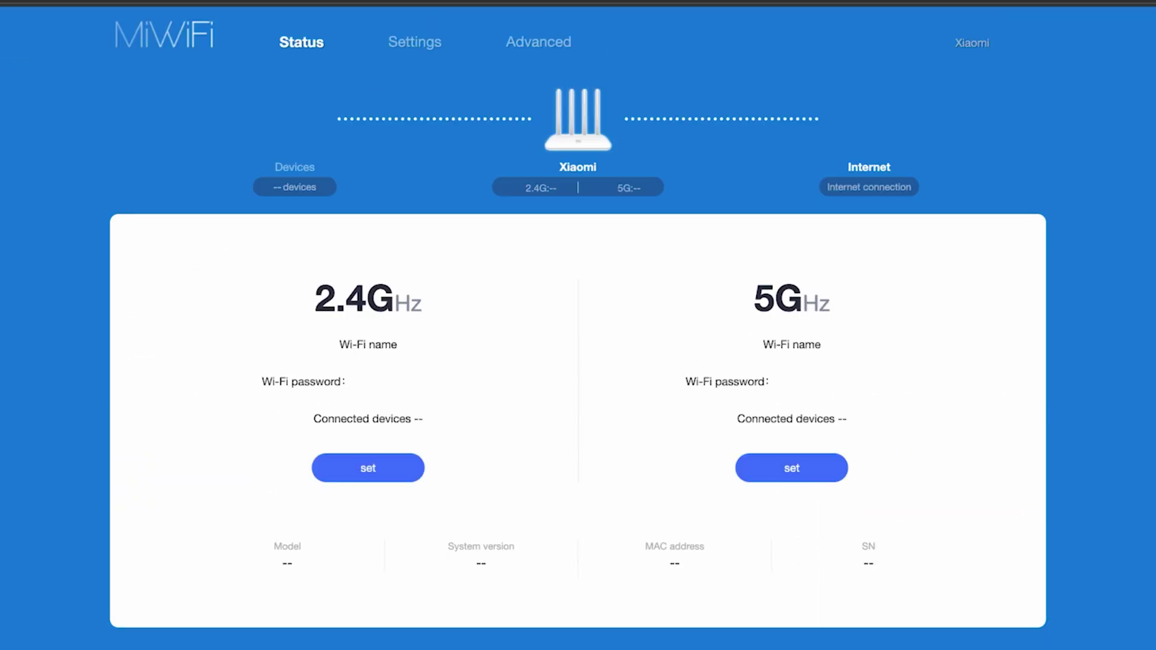
Decline saving the password in Edge and reboot the Mi Router 4A from the Xiaomi menu.
left_click(1119, 193)
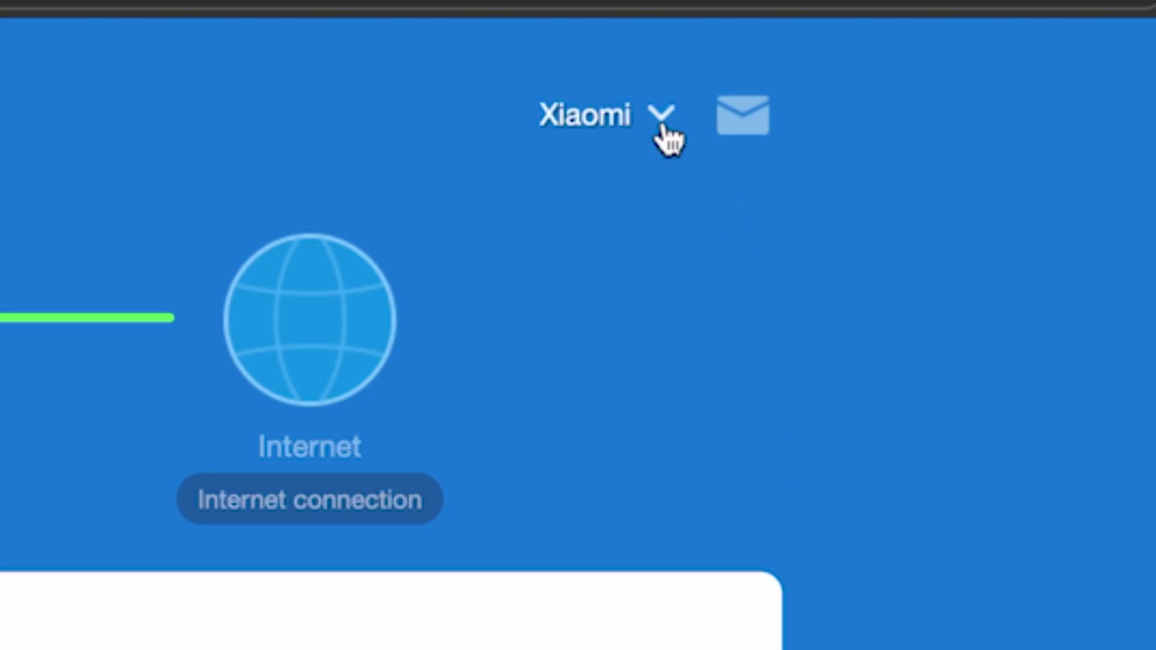
left_click(664, 124)
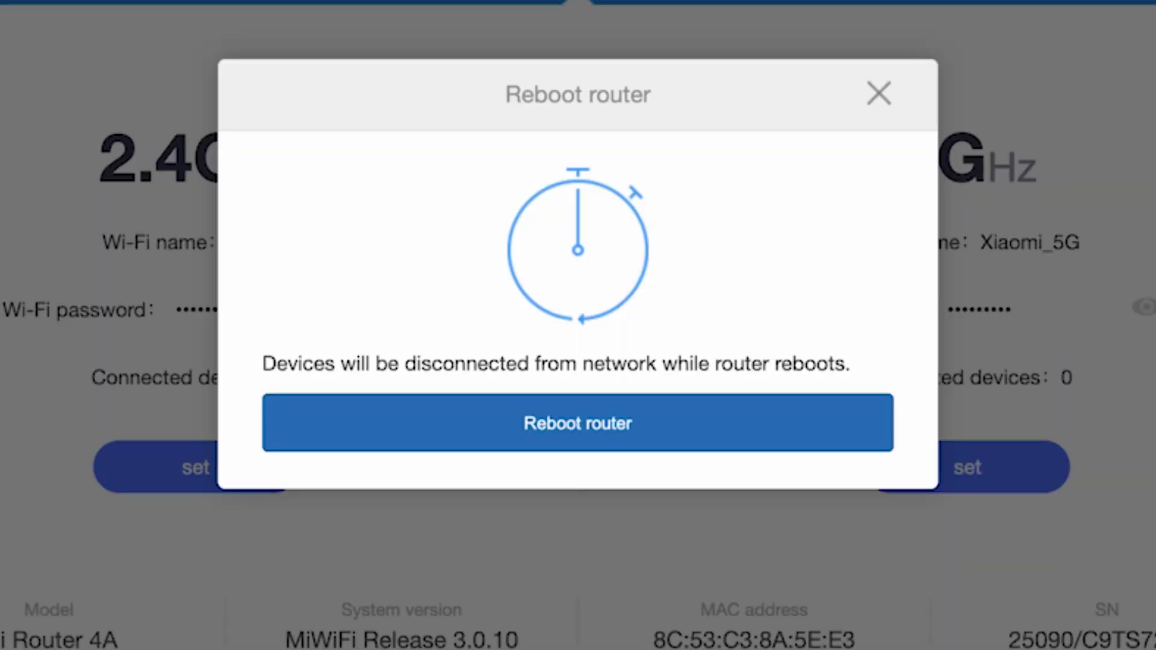
left_click(606, 441)
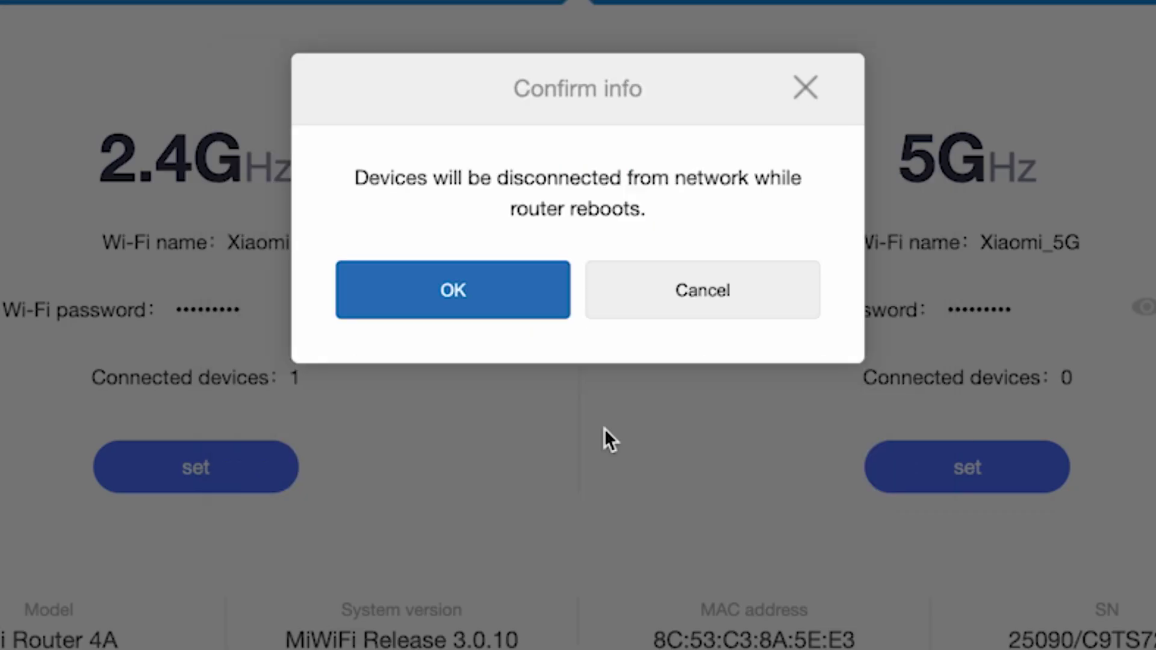
left_click(484, 292)
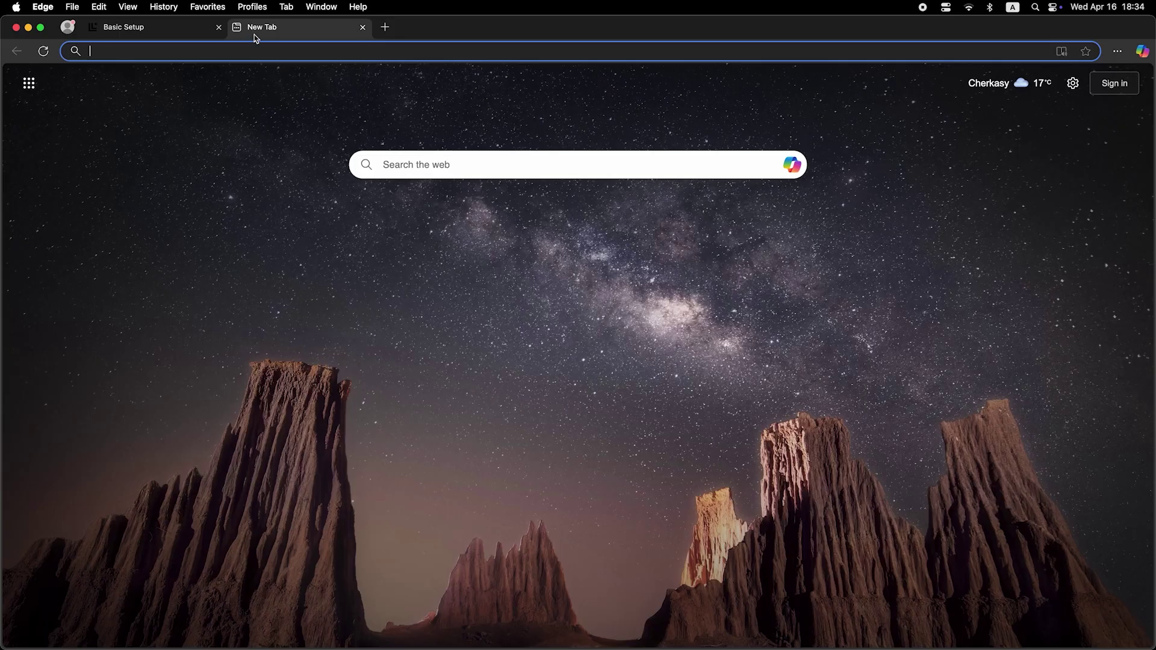
Run a test search for 'dfdfdf' in a new tab, then enter the admin password on the router login page.
left_click(263, 52)
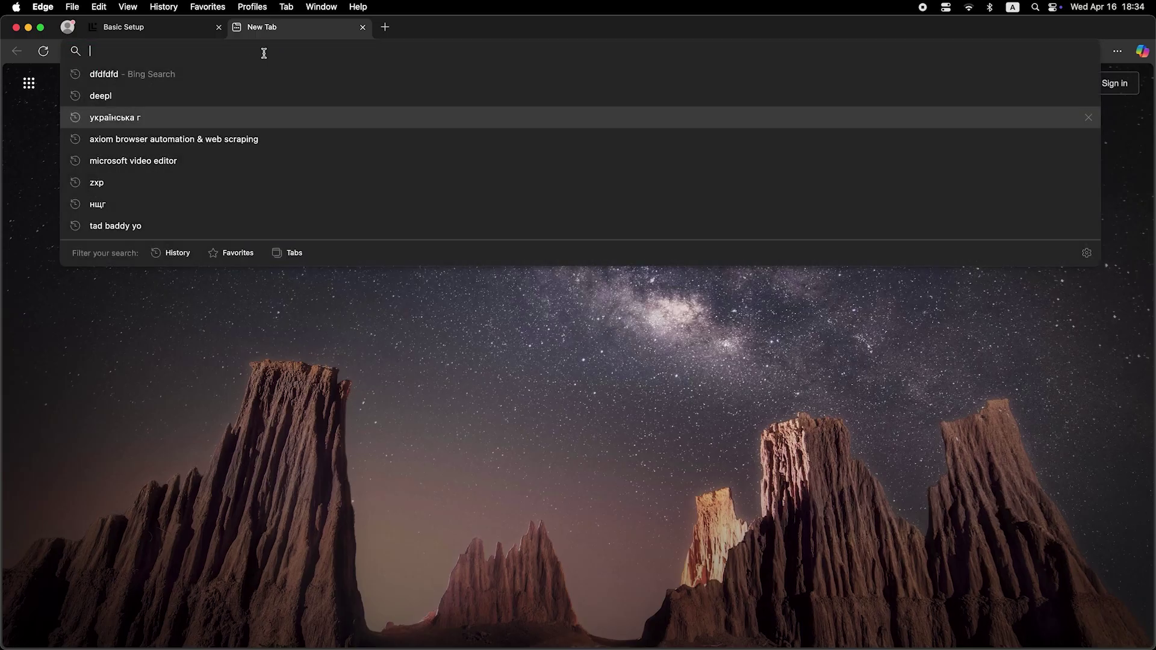
type("dfdfdfdf")
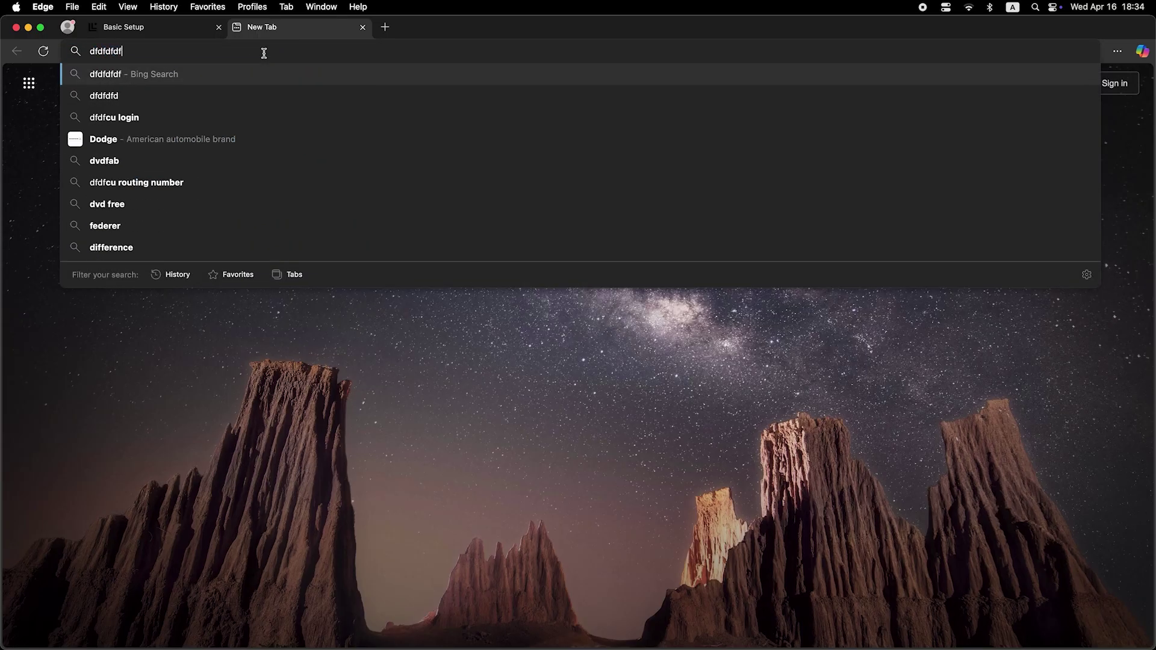
key("Return")
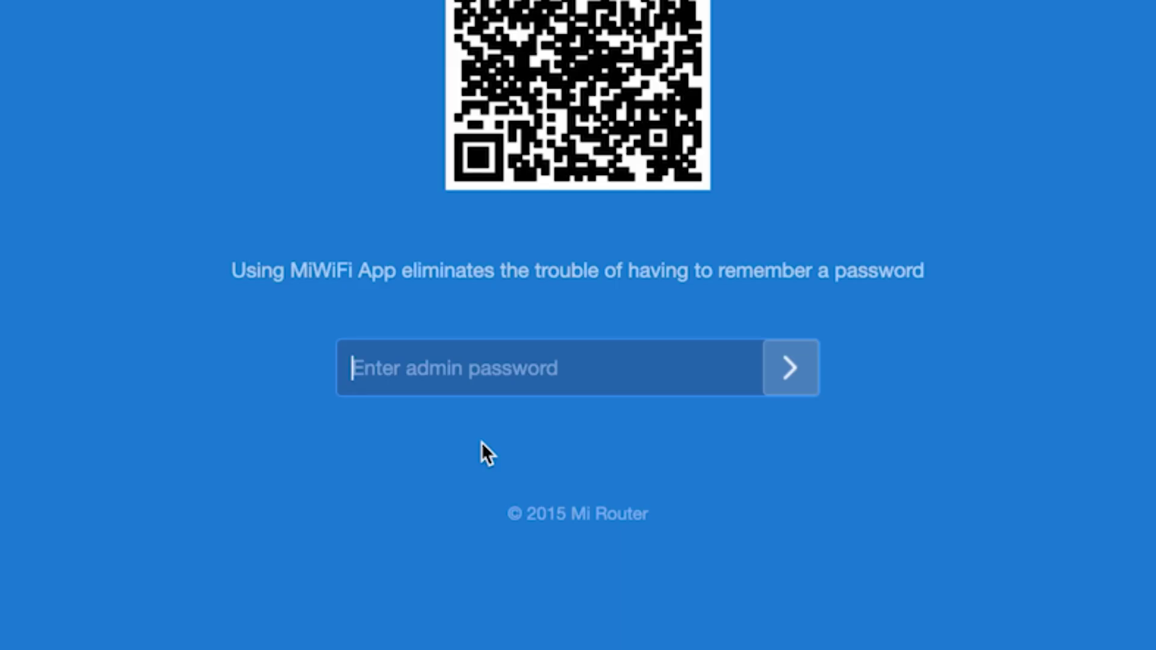
type("a")
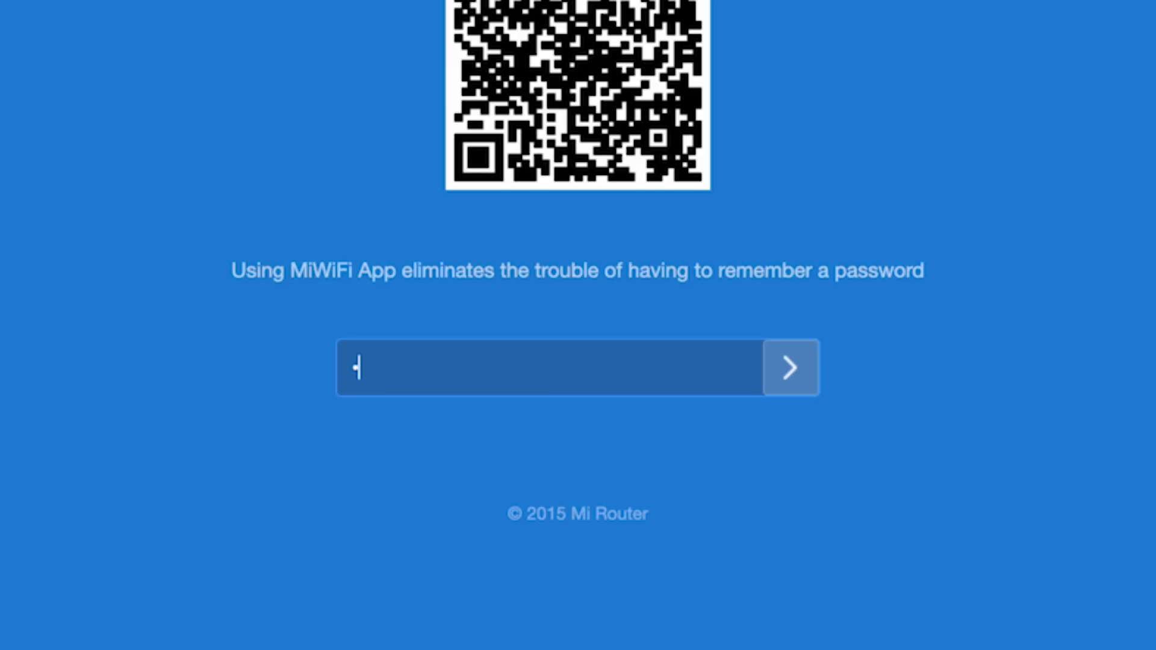
type("dmin1234")
Log back into the Mi Router 4A admin and decline Edge's offer to save the password.
left_click(786, 348)
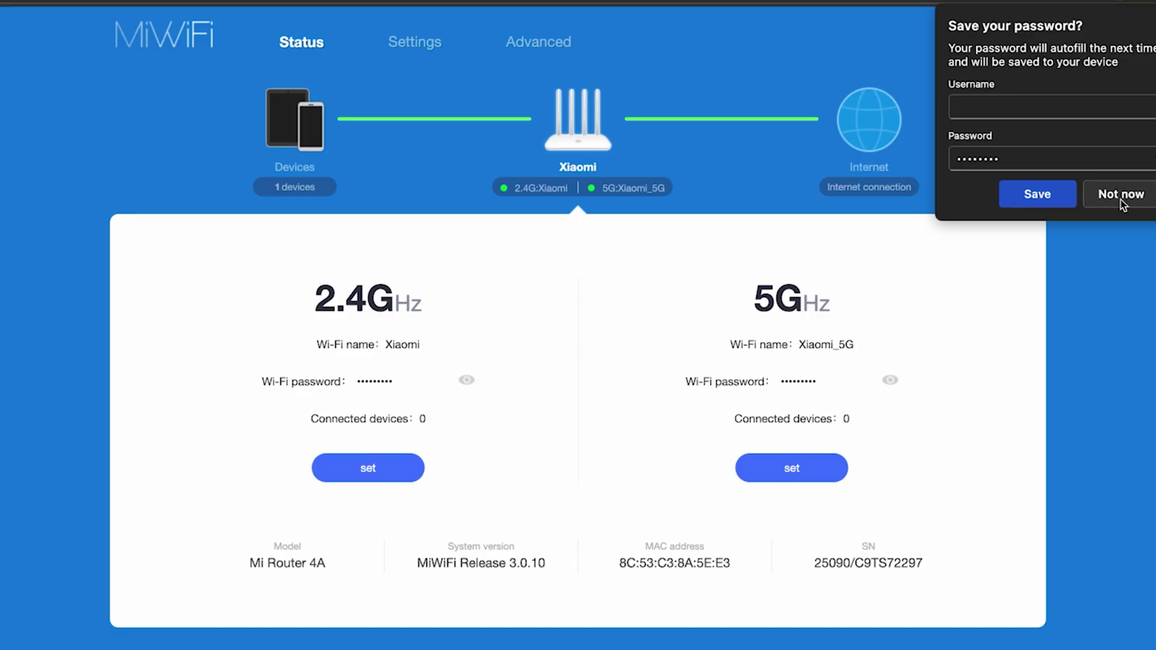
left_click(1120, 194)
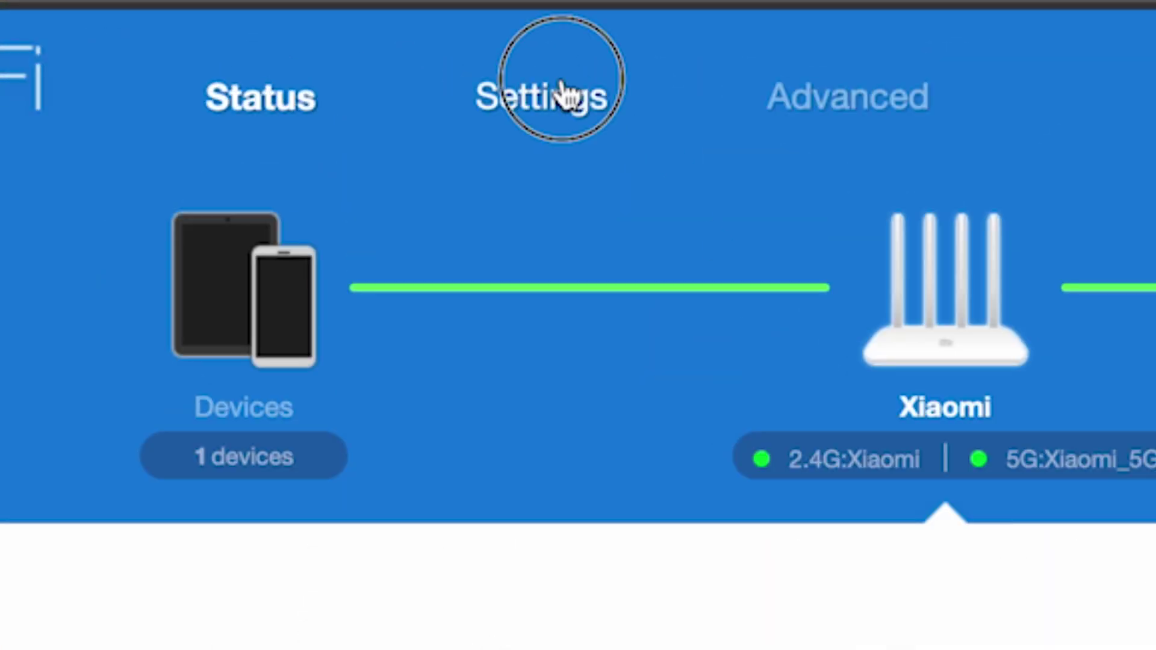
Clone MAC address C8:A3:62:B0:D2:58 in Network settings and acknowledge the success message.
left_click(563, 94)
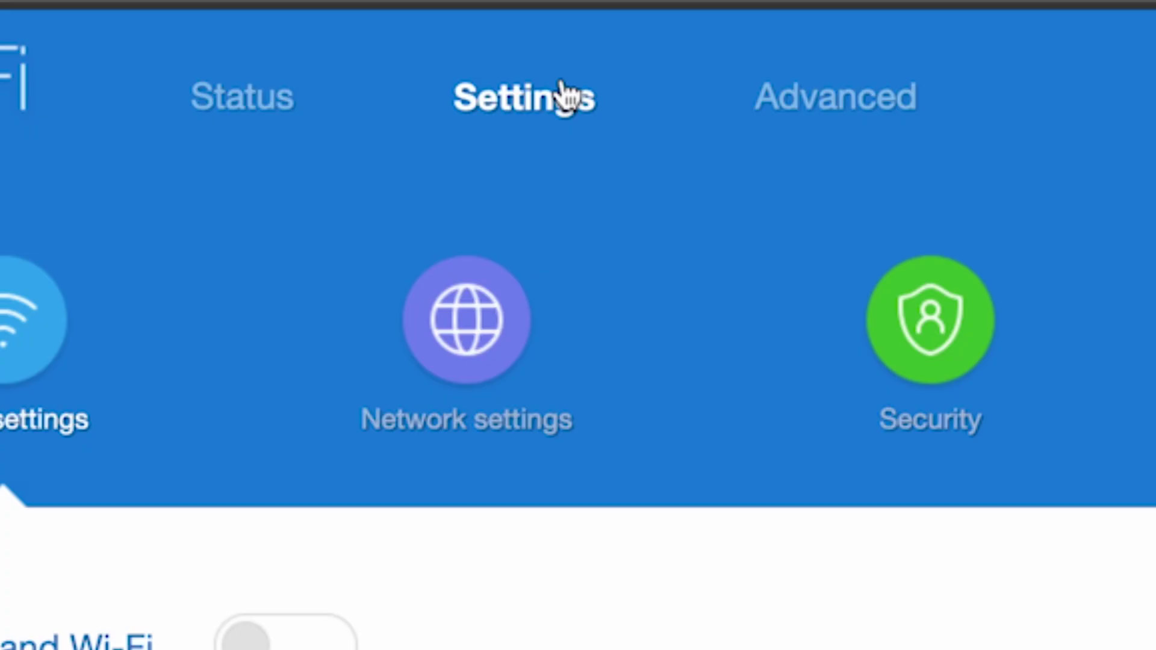
left_click(458, 333)
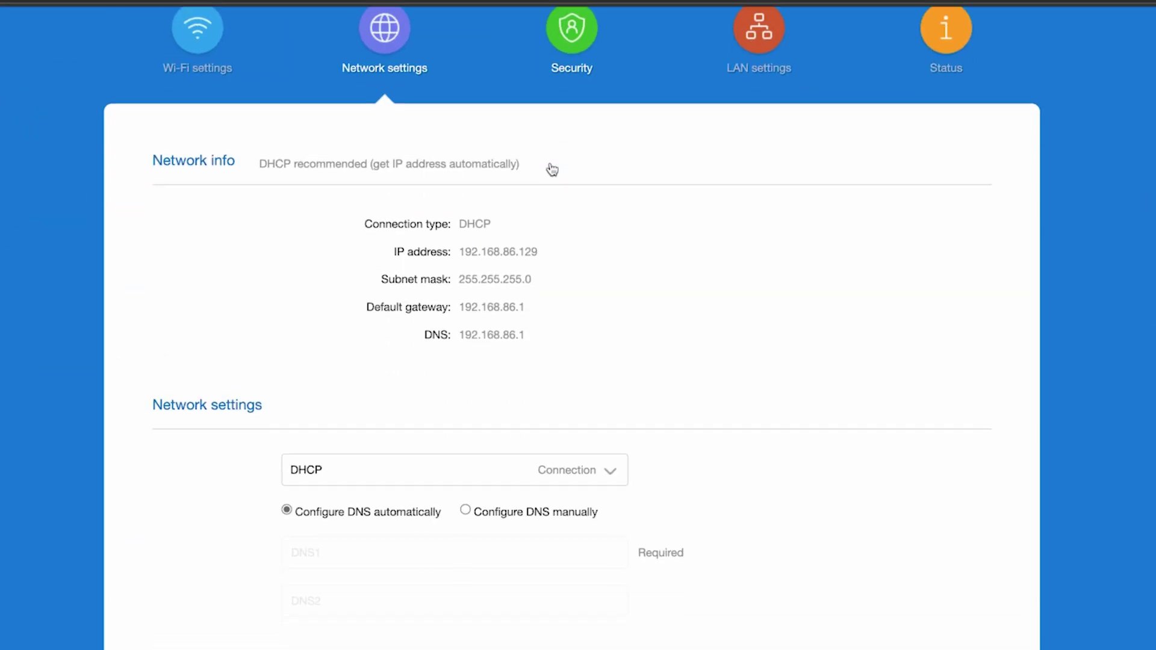
scroll(552, 169, "down", 7)
scroll(552, 170, "down", 2)
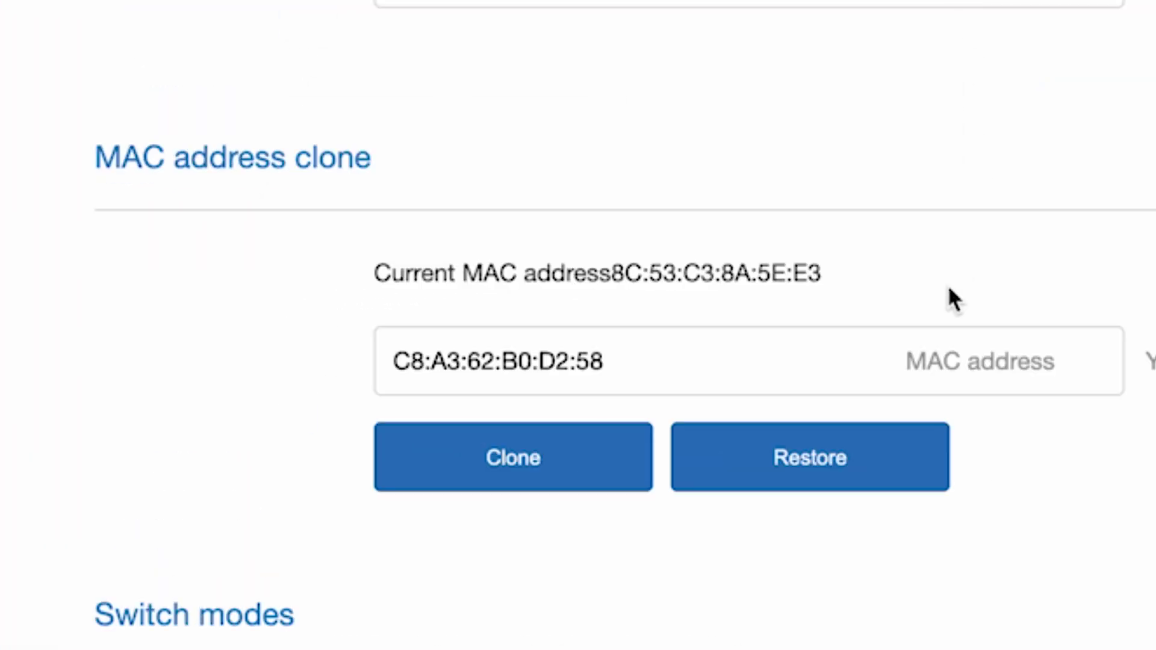
left_click(515, 462)
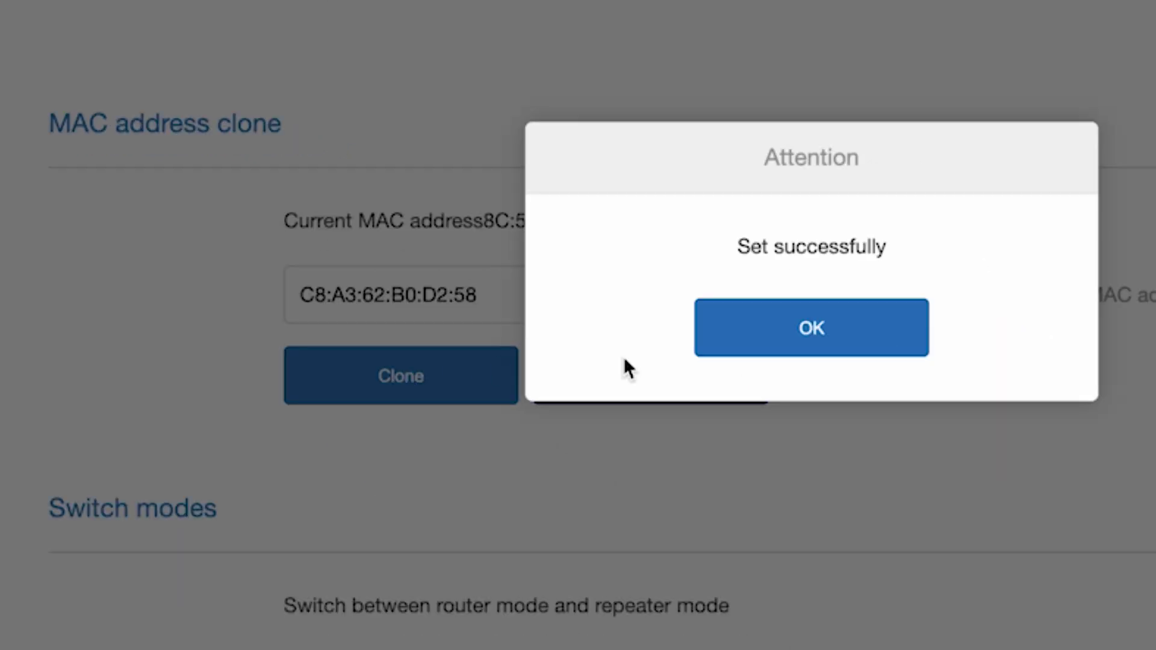
left_click(837, 330)
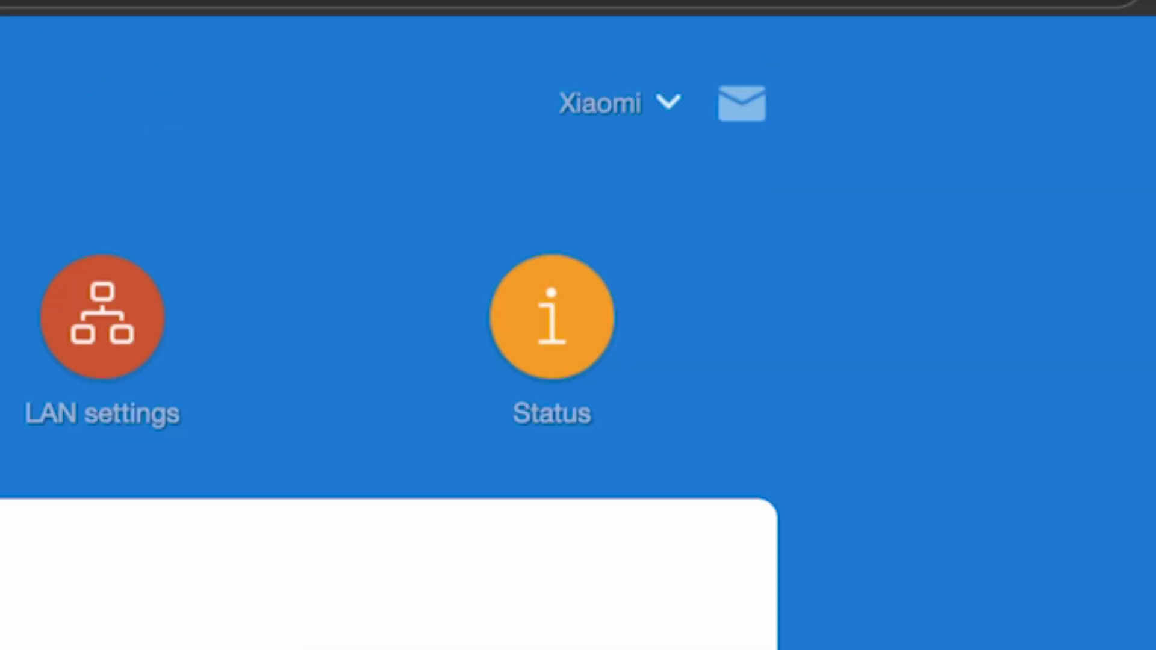
Reboot the router again from the Xiaomi menu, then search 'dfdfdf' to confirm Bing results load.
left_click(666, 109)
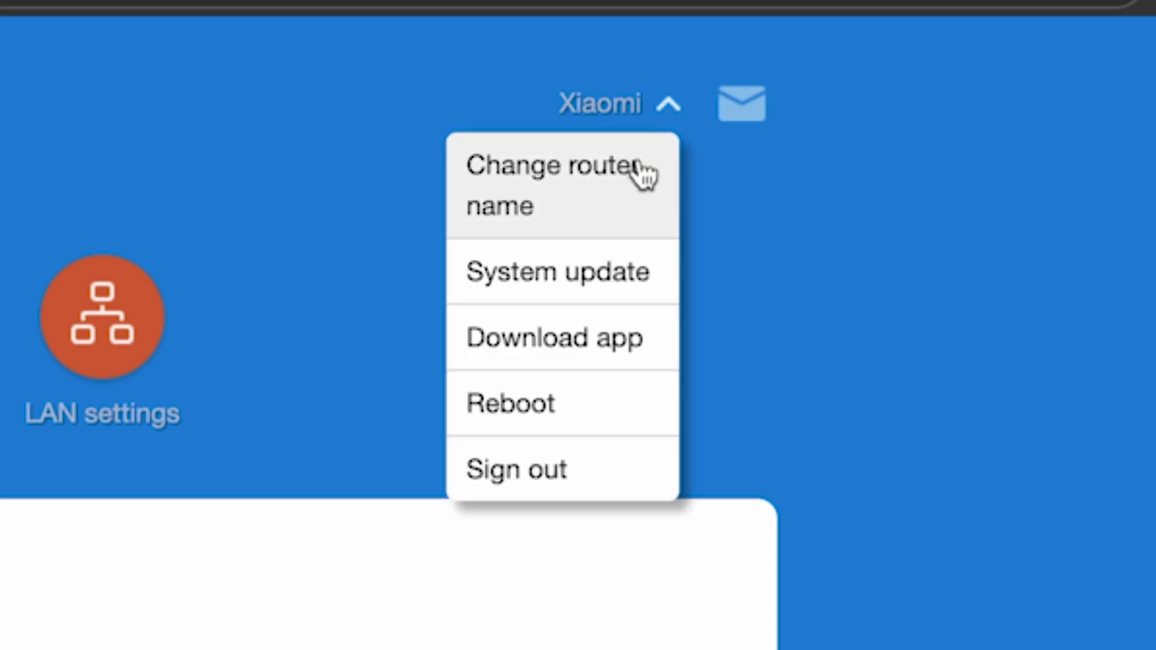
left_click(505, 402)
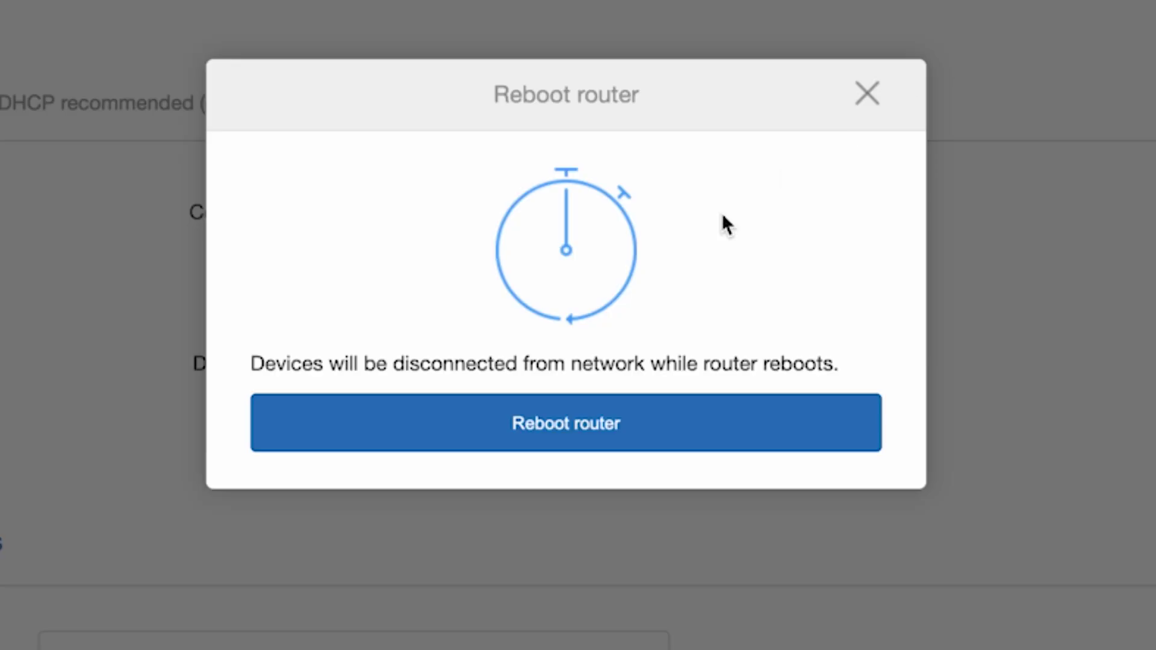
left_click(563, 424)
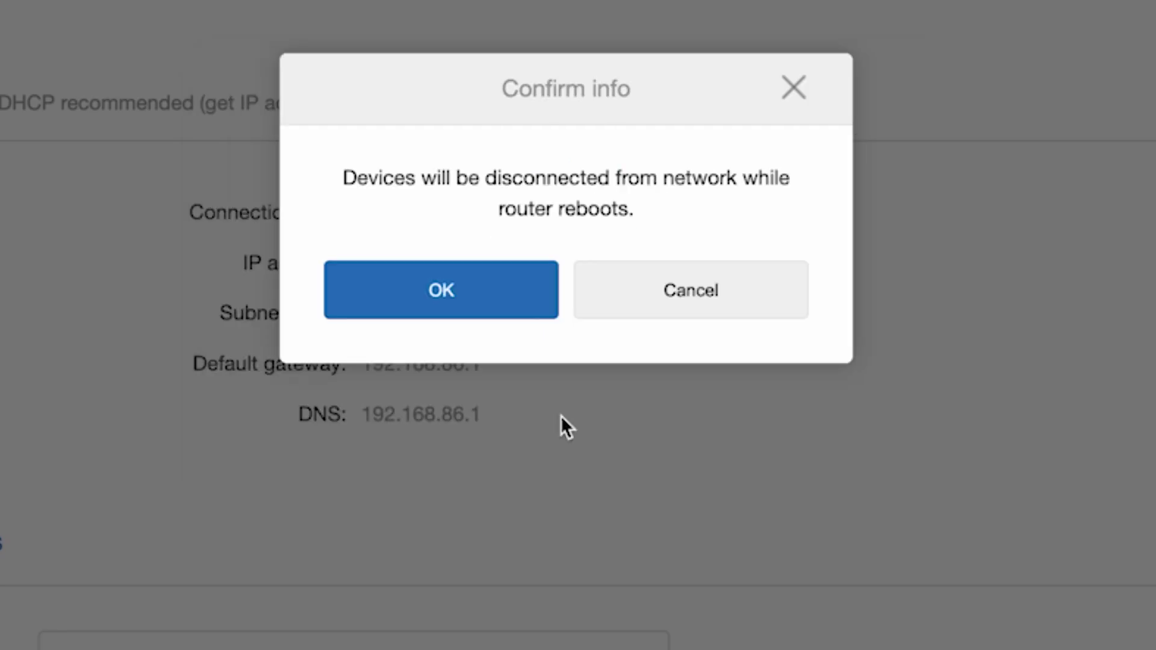
left_click(518, 294)
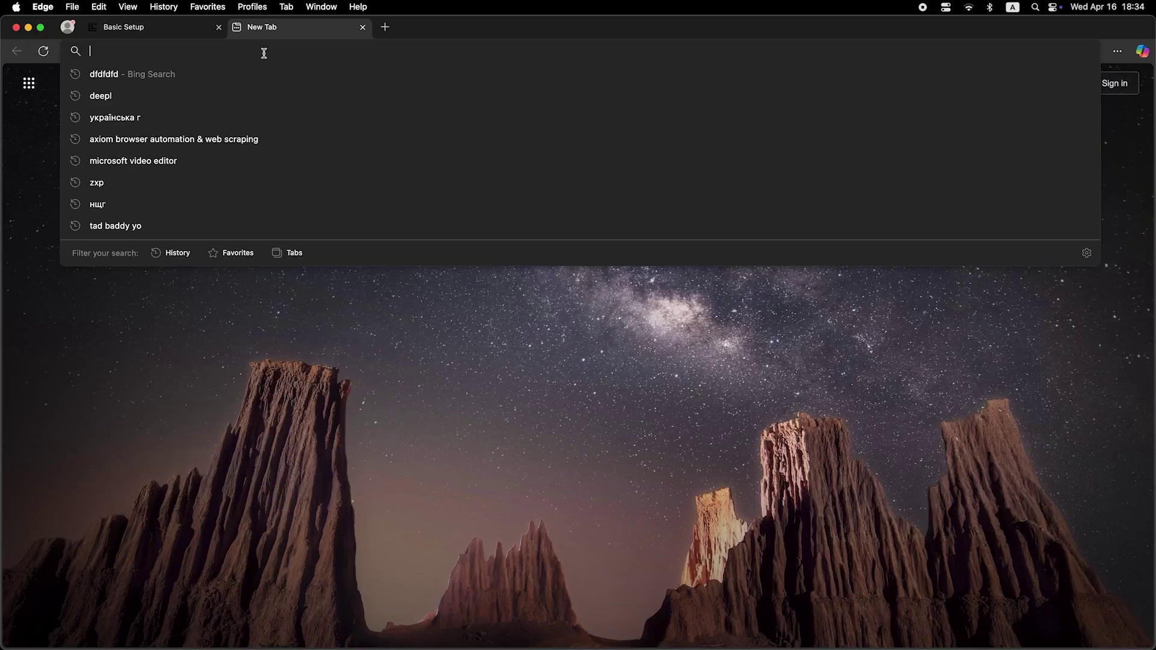
type("dfdfdfdf")
key("Return")
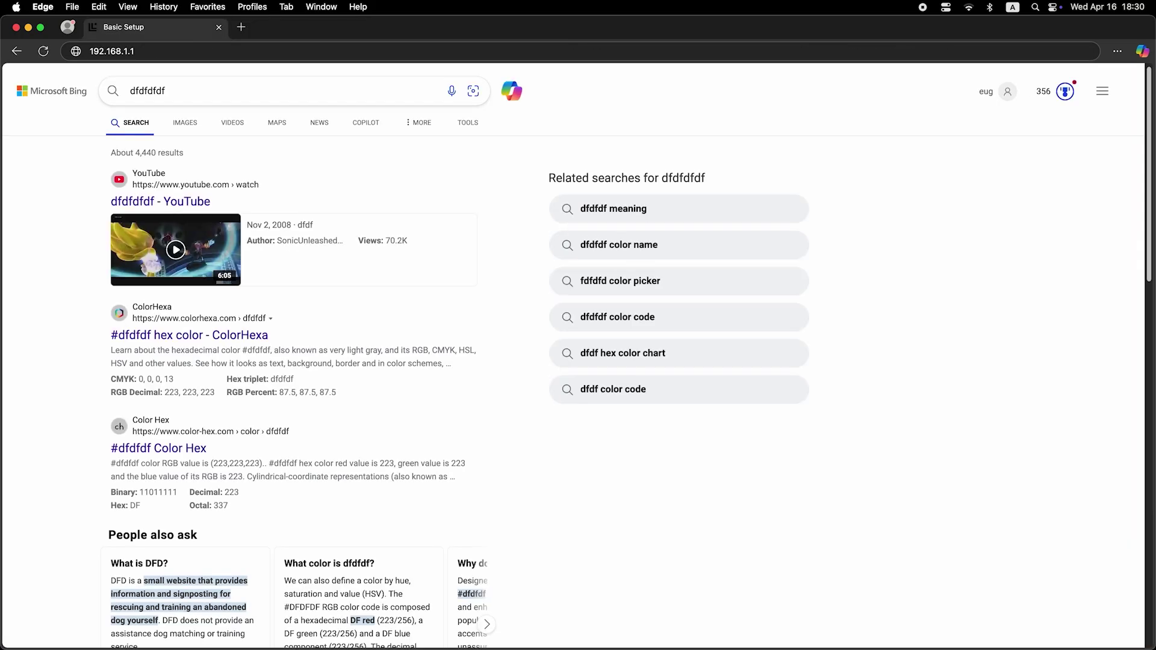